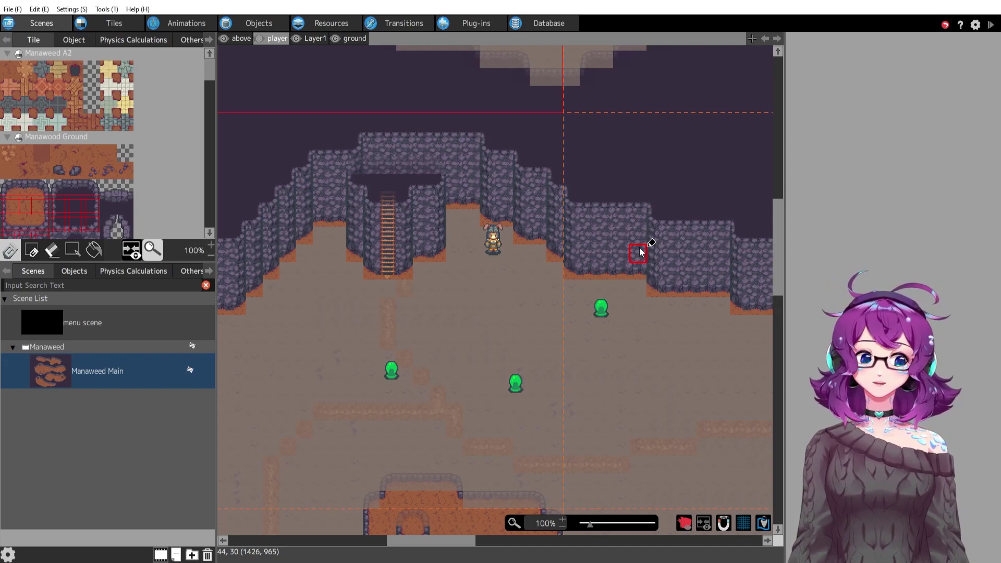
Start a test play, lock onto a slime, and walk Deirdre around the cave with the arrow keys.
{"action": "left_click", "coordinate": [994, 25]}
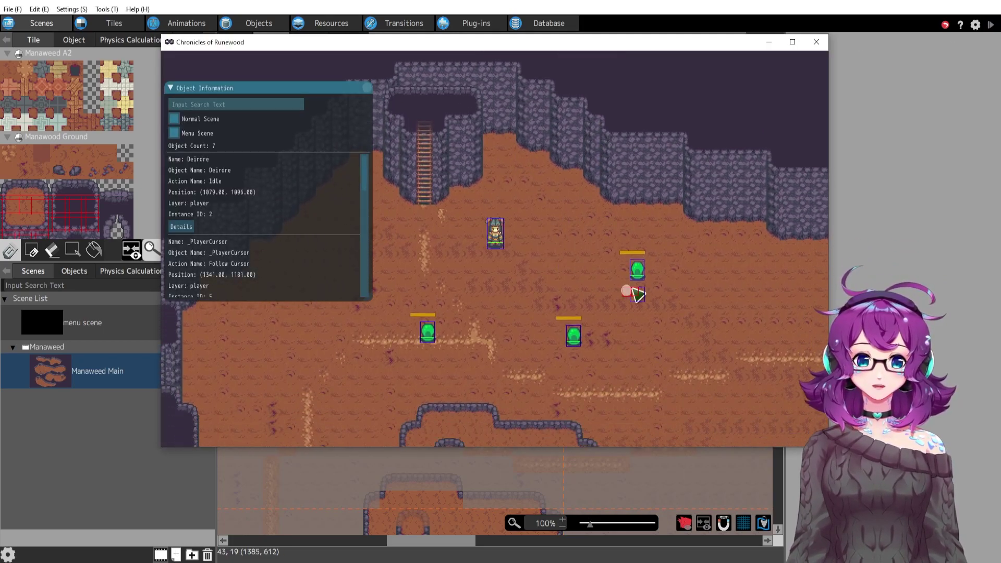
{"action": "left_click", "coordinate": [638, 290]}
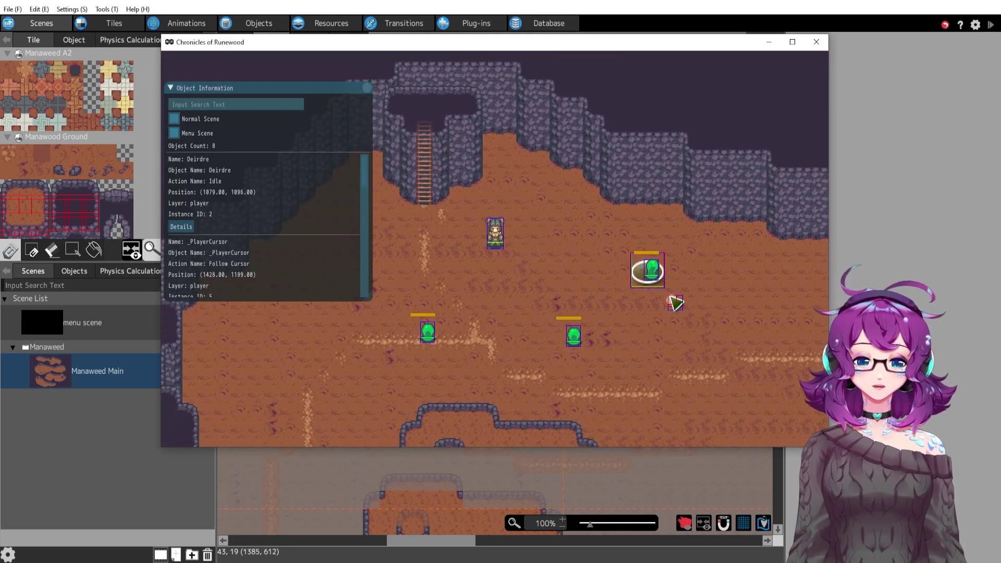
{"action": "key", "text": "Up"}
{"action": "key", "text": "Right"}
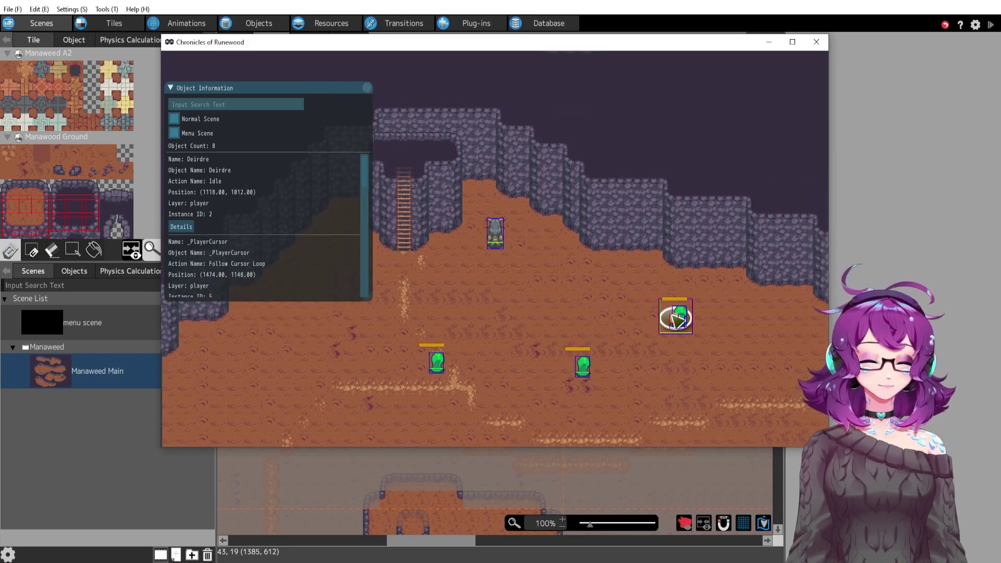
{"action": "key", "text": "Right"}
{"action": "key", "text": "Down"}
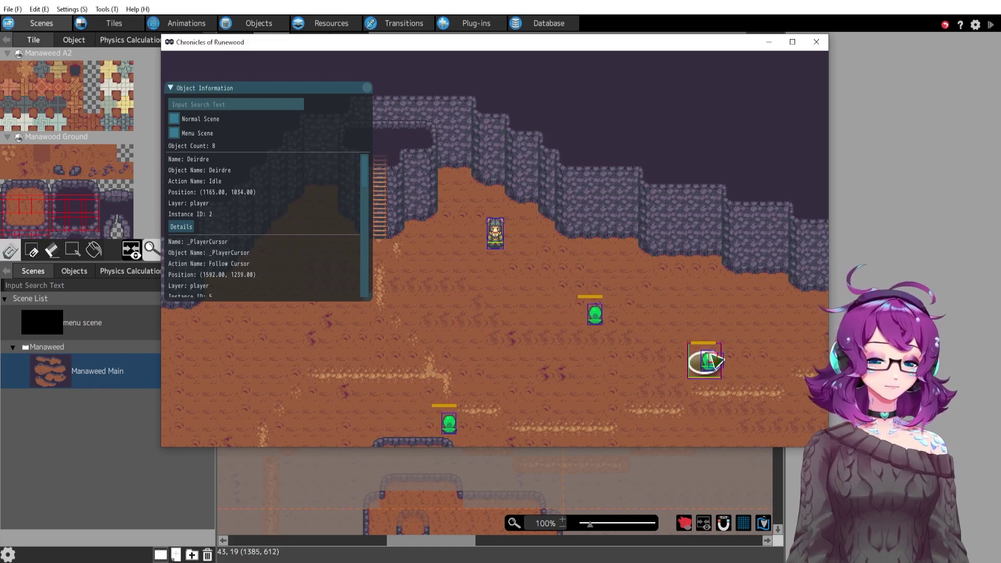
{"action": "key", "text": "Left"}
{"action": "key", "text": "Down"}
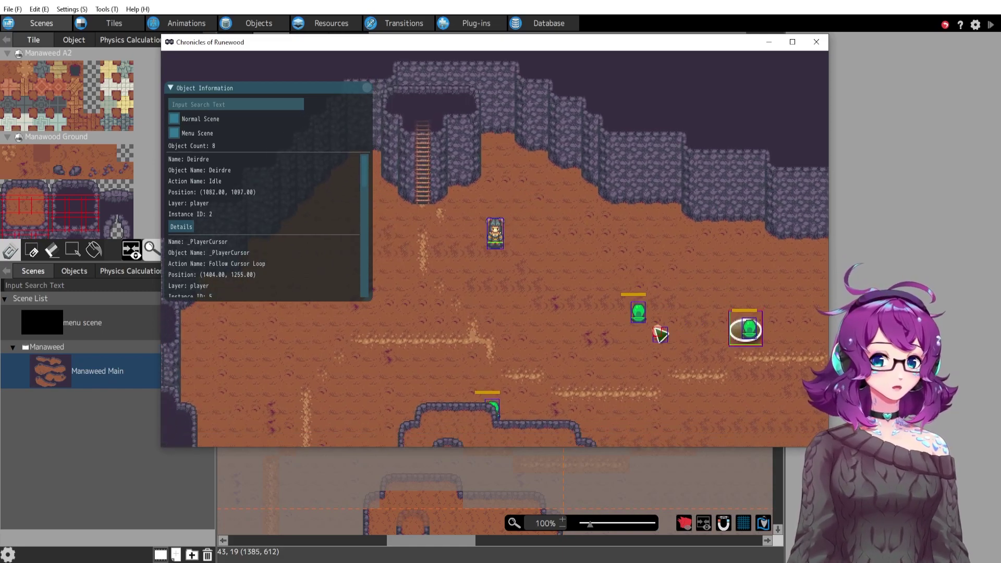
{"action": "key", "text": "Right"}
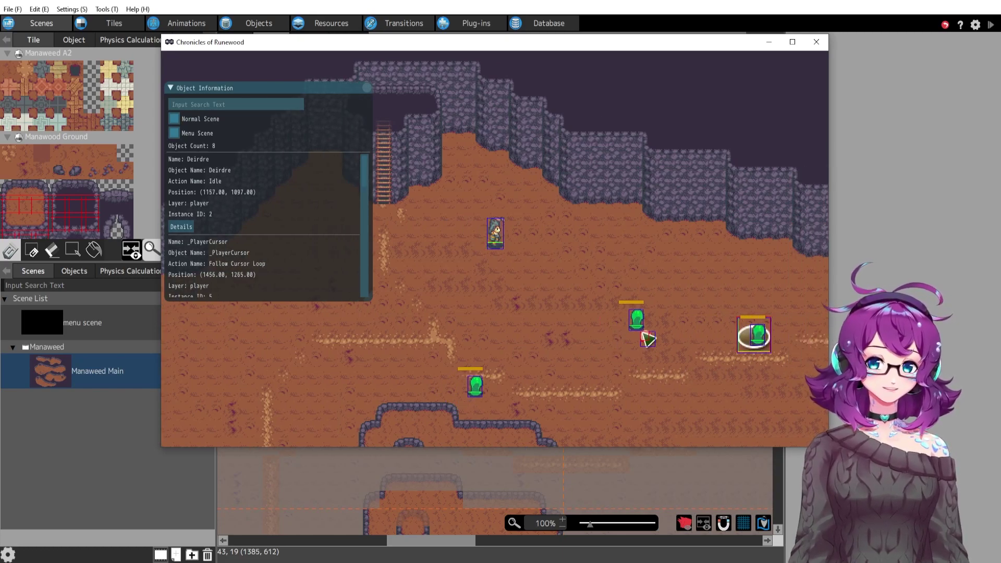
{"action": "key", "text": "Up"}
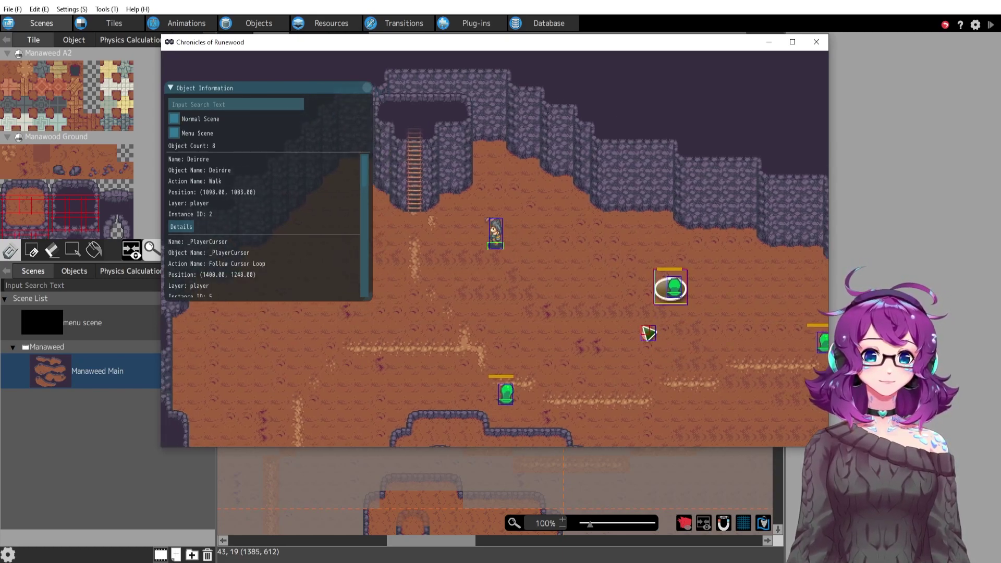
{"action": "key", "text": "Left"}
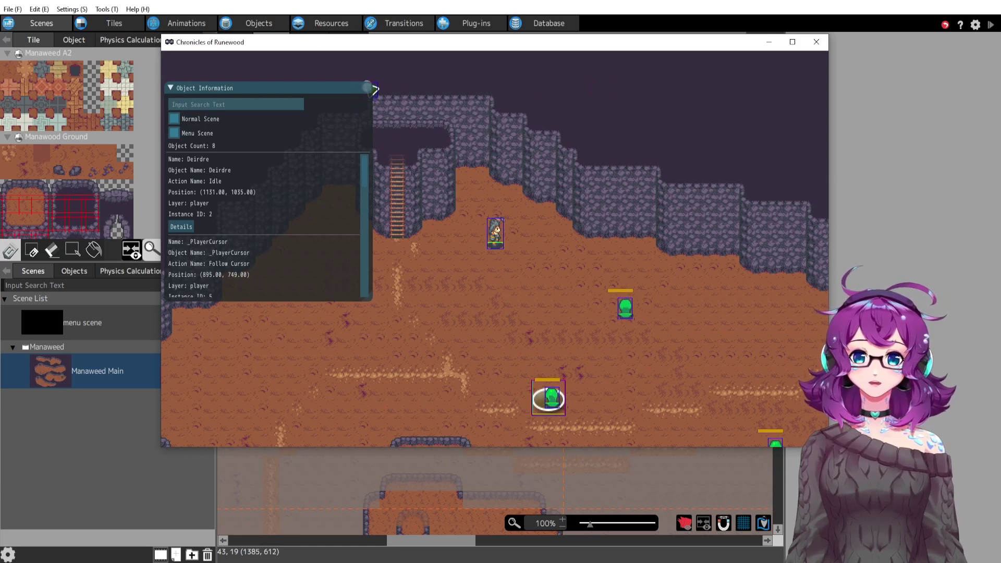
Close the Object Information panel and lock onto the slime on the right instead.
{"action": "left_click", "coordinate": [368, 88]}
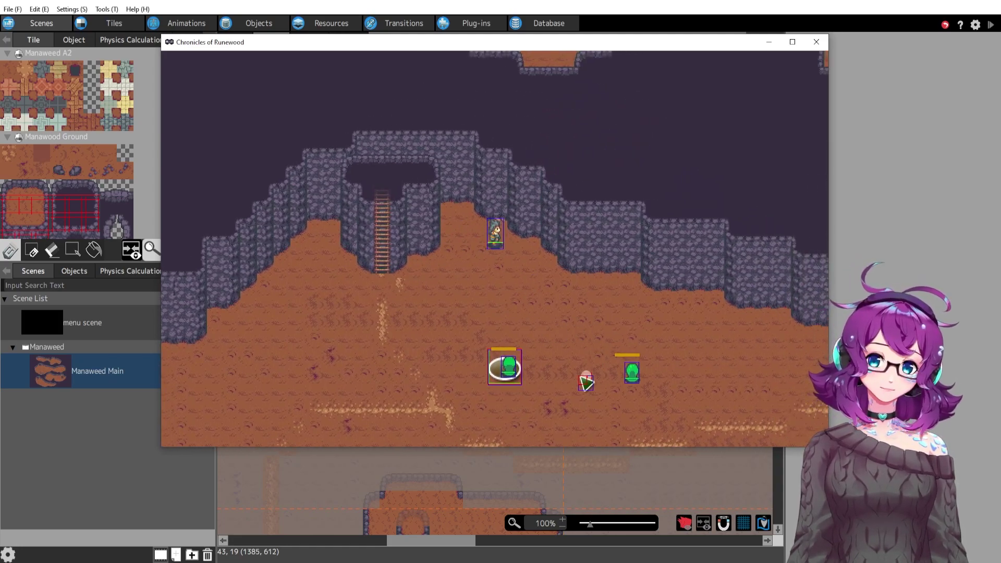
{"action": "left_click", "coordinate": [635, 371]}
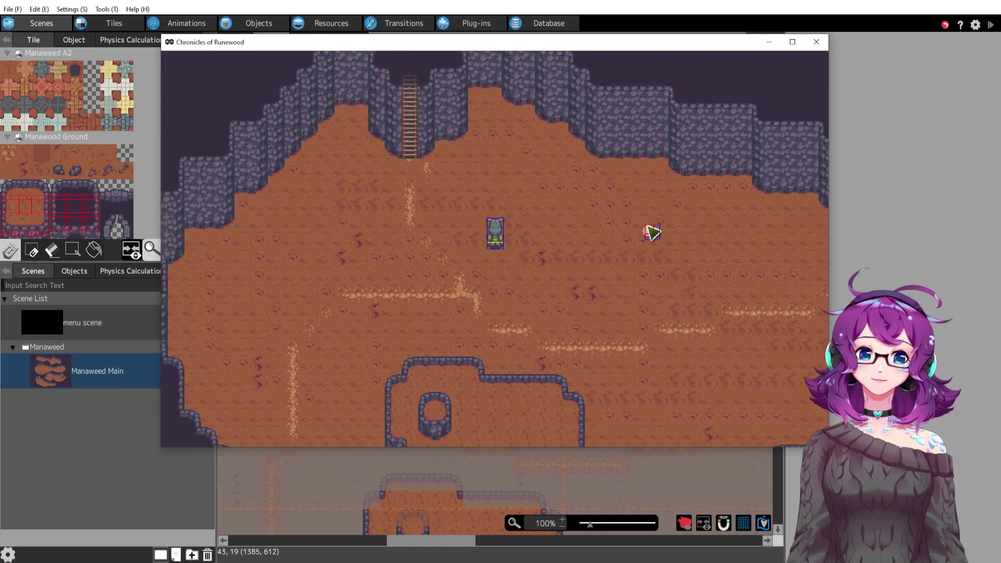
Close the test game and bring up the Cursor object's action program.
{"action": "left_click", "coordinate": [817, 41]}
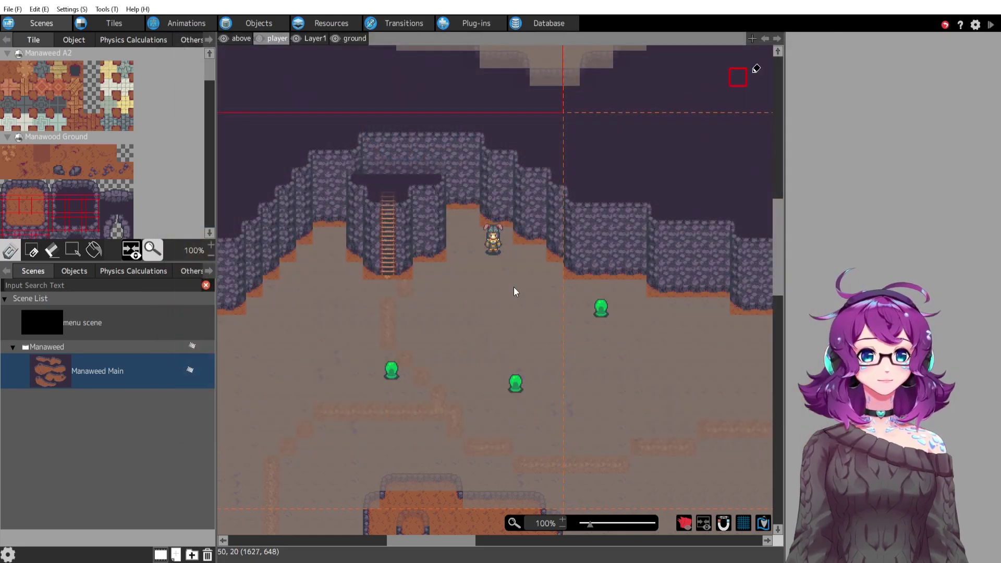
{"action": "left_click", "coordinate": [266, 26]}
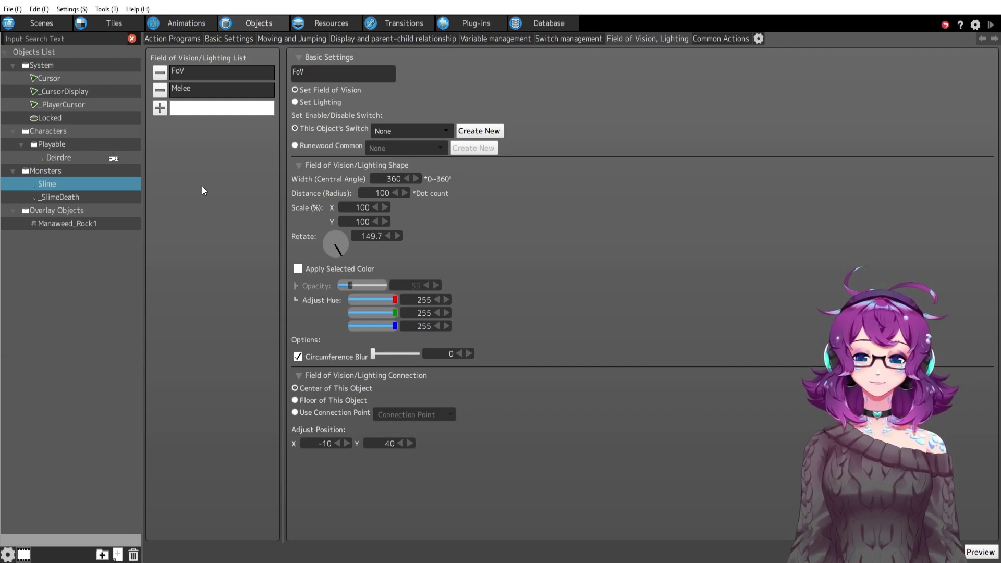
{"action": "left_click", "coordinate": [47, 79]}
{"action": "left_click", "coordinate": [172, 39]}
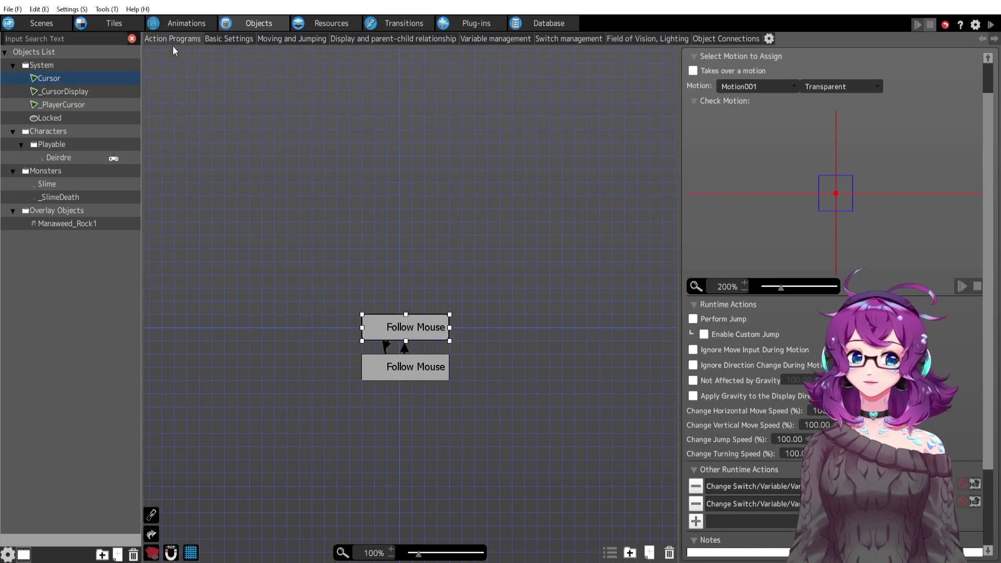
{"action": "middle_click_drag", "start_coordinate": [470, 375], "coordinate": [503, 332]}
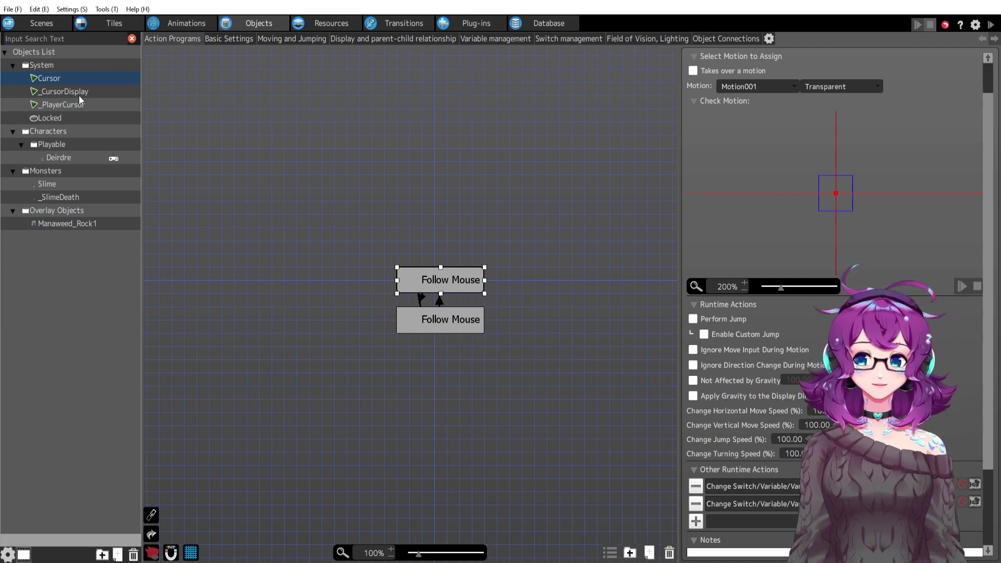
Switch the Follow Mouse motion to Normal, then back to Transparent.
{"action": "scroll", "coordinate": [826, 200], "scroll_direction": "up", "scroll_amount": 1}
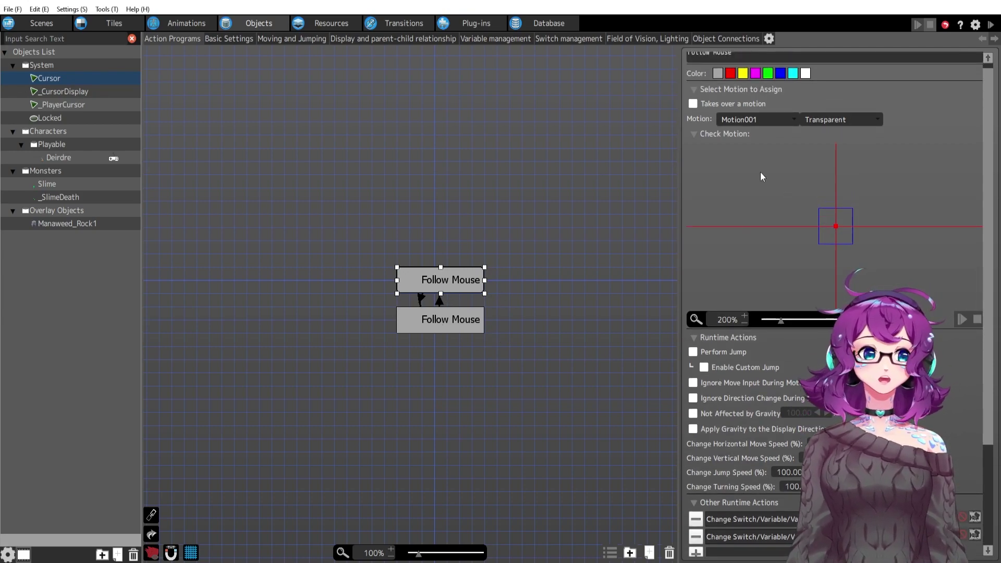
{"action": "left_click", "coordinate": [843, 119]}
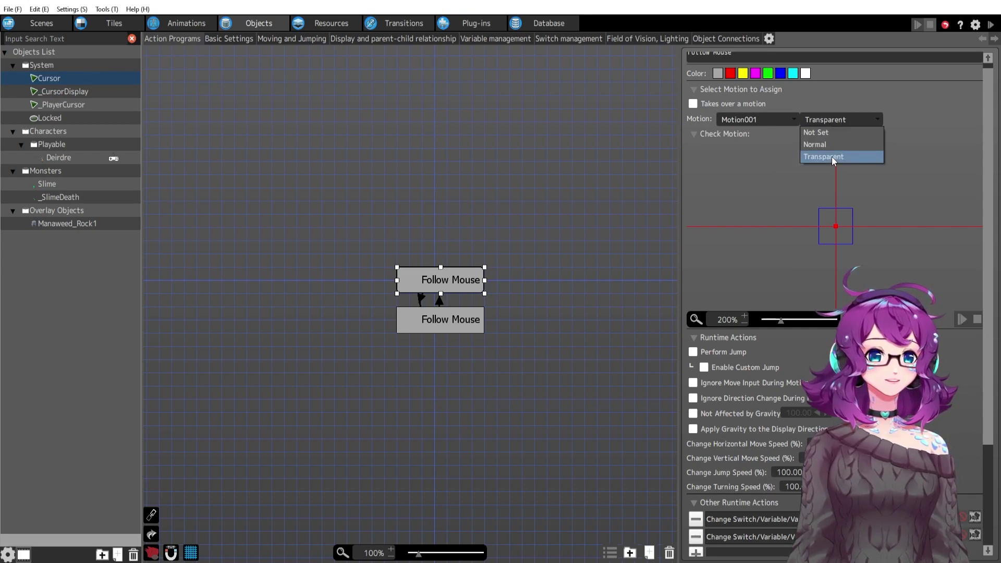
{"action": "left_click", "coordinate": [833, 145]}
{"action": "left_click", "coordinate": [832, 118]}
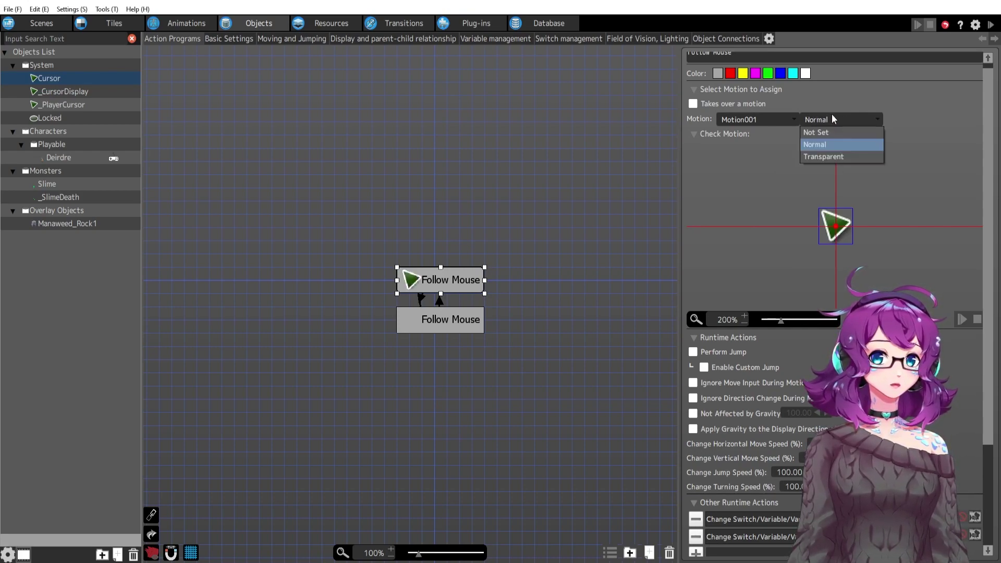
{"action": "left_click", "coordinate": [824, 156]}
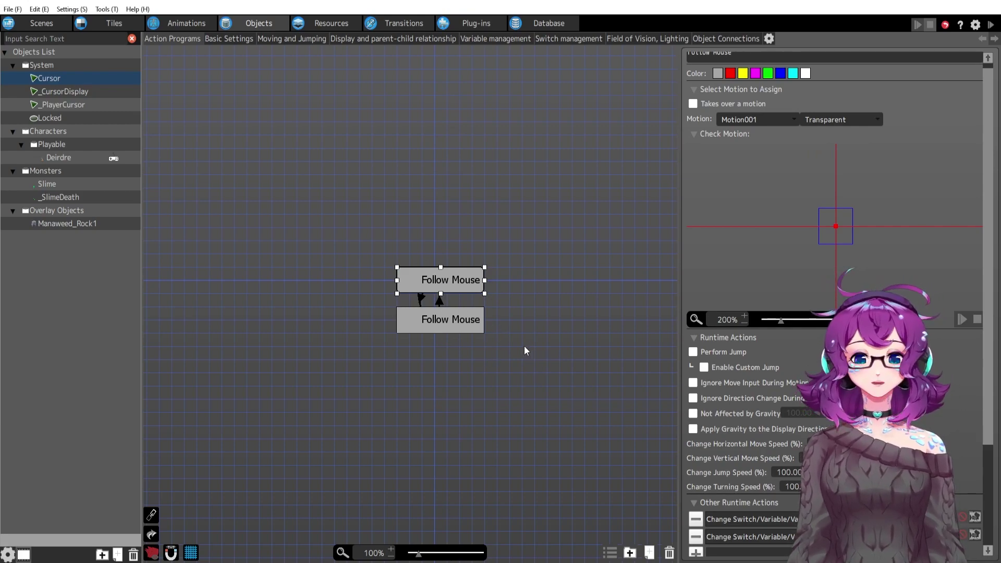
Review _CursorDisplay's display and parent-child settings, leaving its Idle motion Normal.
{"action": "left_click", "coordinate": [63, 94]}
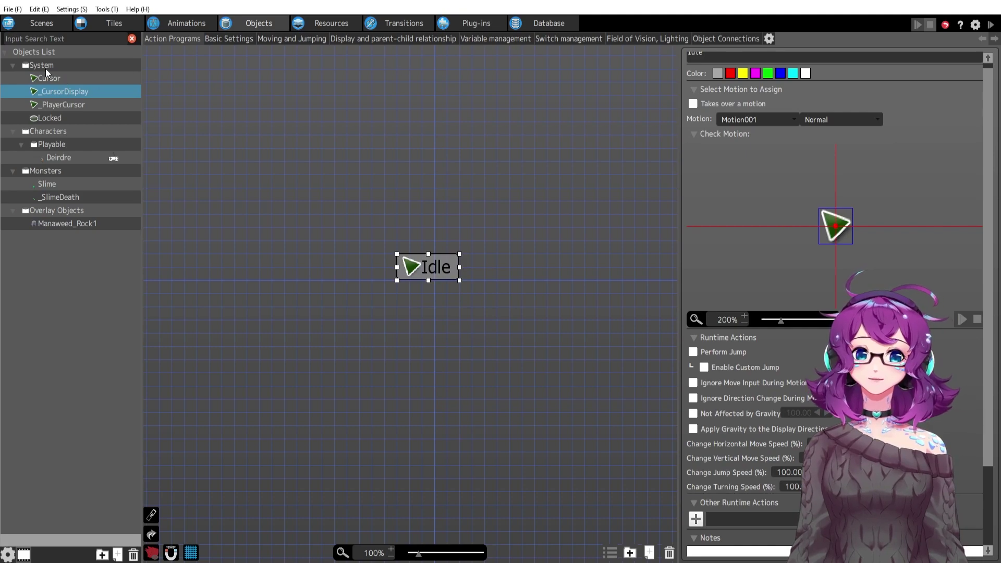
{"action": "left_click", "coordinate": [355, 42]}
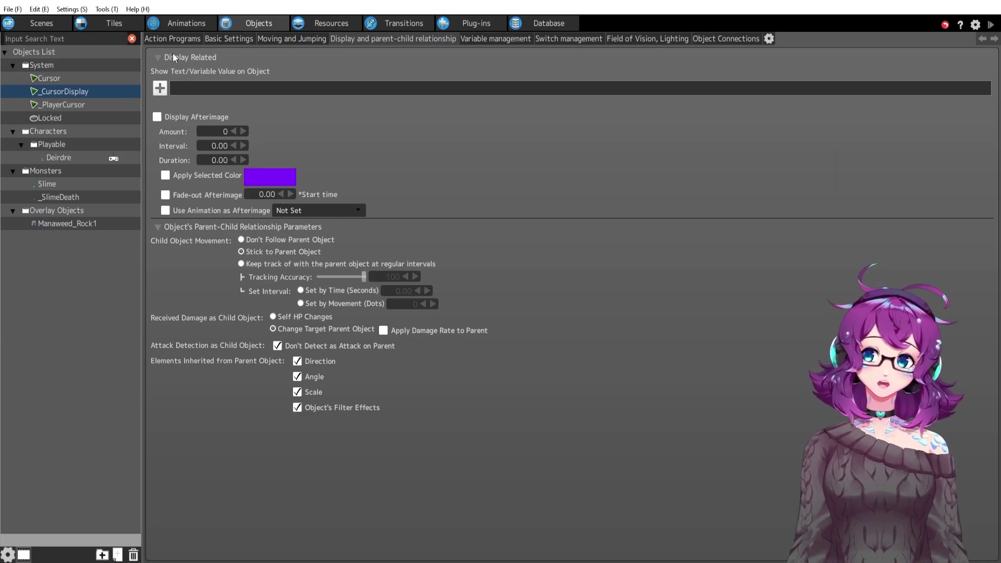
{"action": "left_click", "coordinate": [170, 39]}
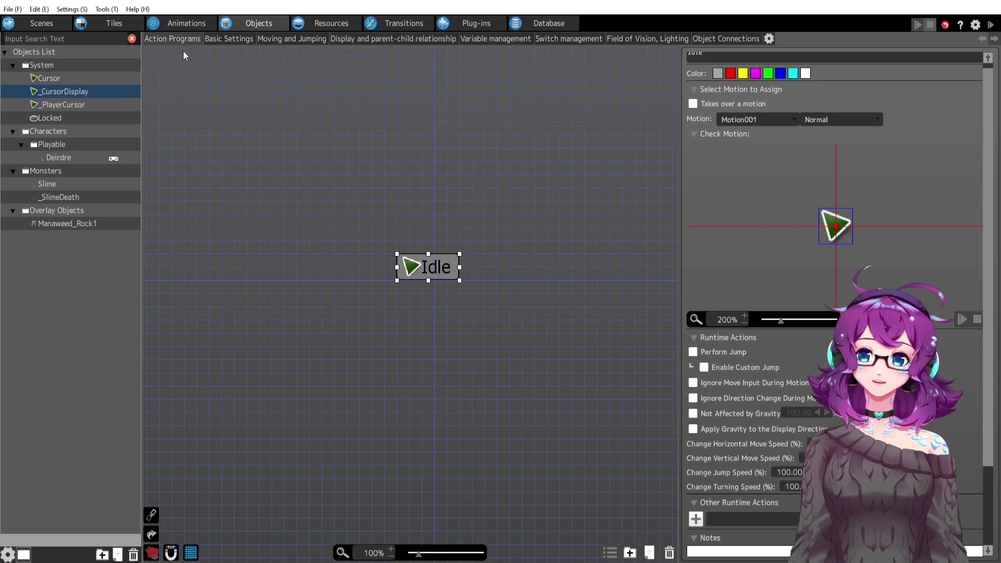
{"action": "left_click", "coordinate": [824, 120]}
{"action": "left_click", "coordinate": [816, 141]}
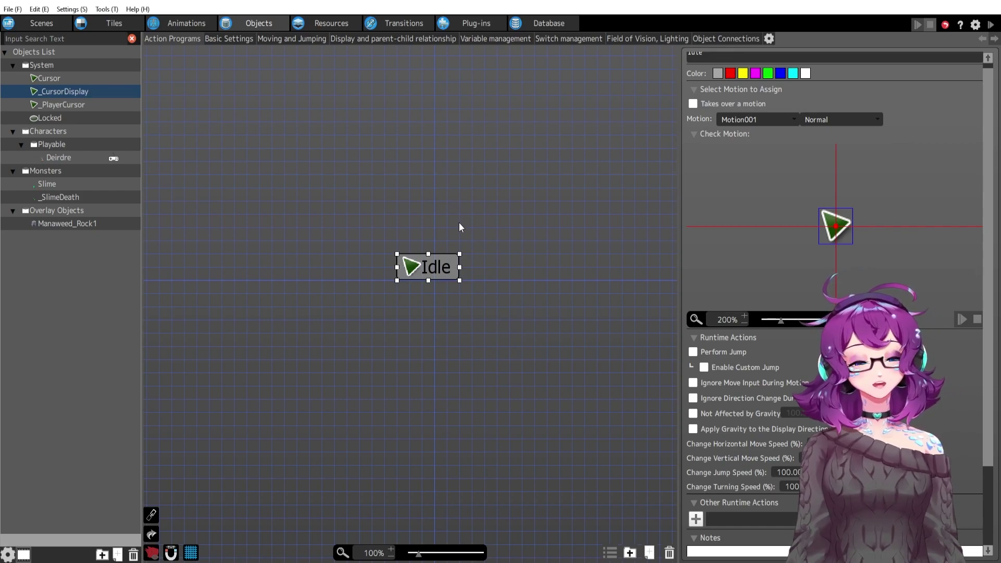
Return to the Manaweed Main map, pan the view, and select the placed Cursor object.
{"action": "left_click", "coordinate": [41, 23]}
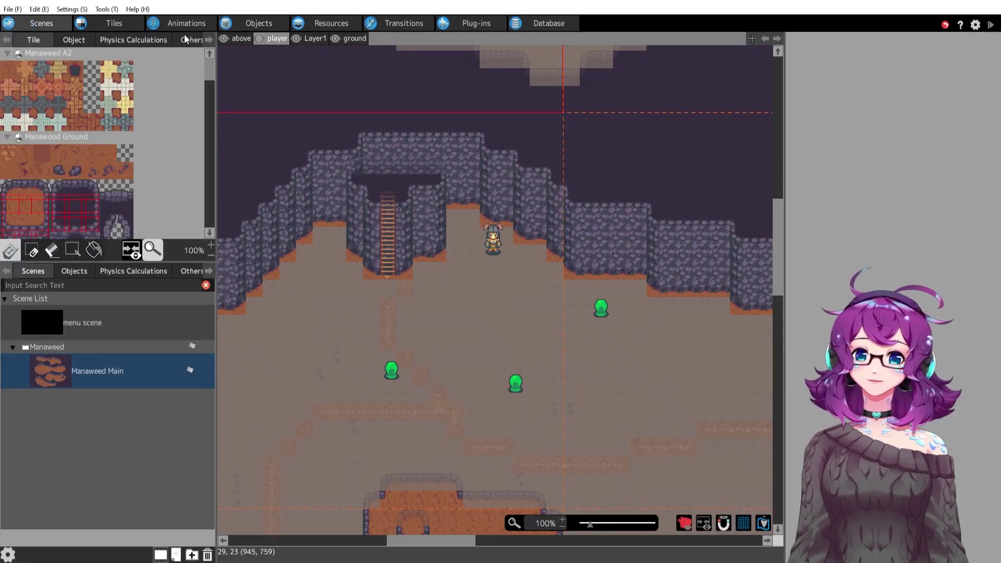
{"action": "left_click", "coordinate": [240, 39]}
{"action": "middle_click_drag", "start_coordinate": [343, 317], "coordinate": [719, 395]}
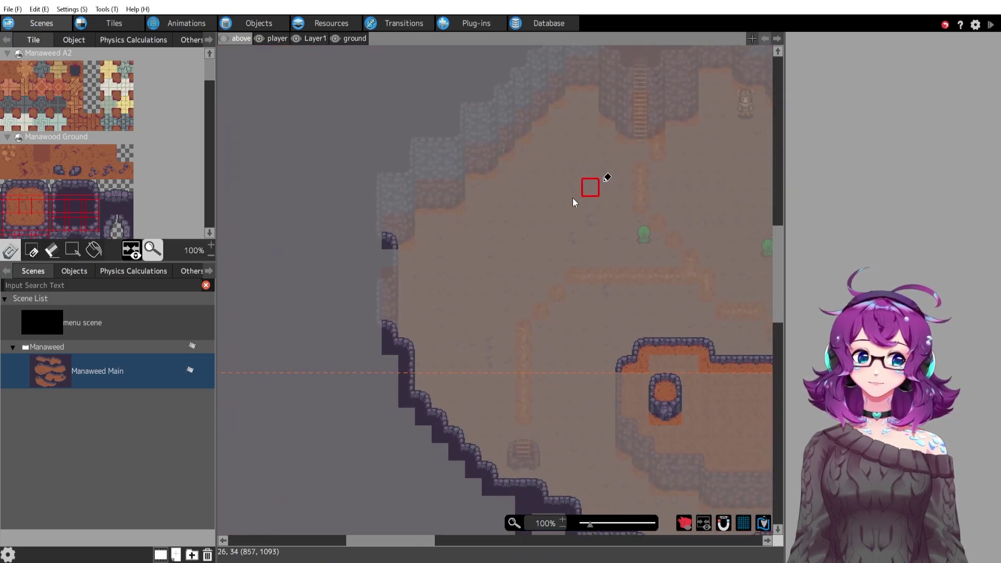
{"action": "mouse_move", "coordinate": [573, 202]}
{"action": "middle_mouse_down"}
{"action": "mouse_move", "coordinate": [425, 458]}
{"action": "mouse_move", "coordinate": [470, 530]}
{"action": "mouse_move", "coordinate": [574, 457]}
{"action": "mouse_move", "coordinate": [595, 180]}
{"action": "middle_mouse_up"}
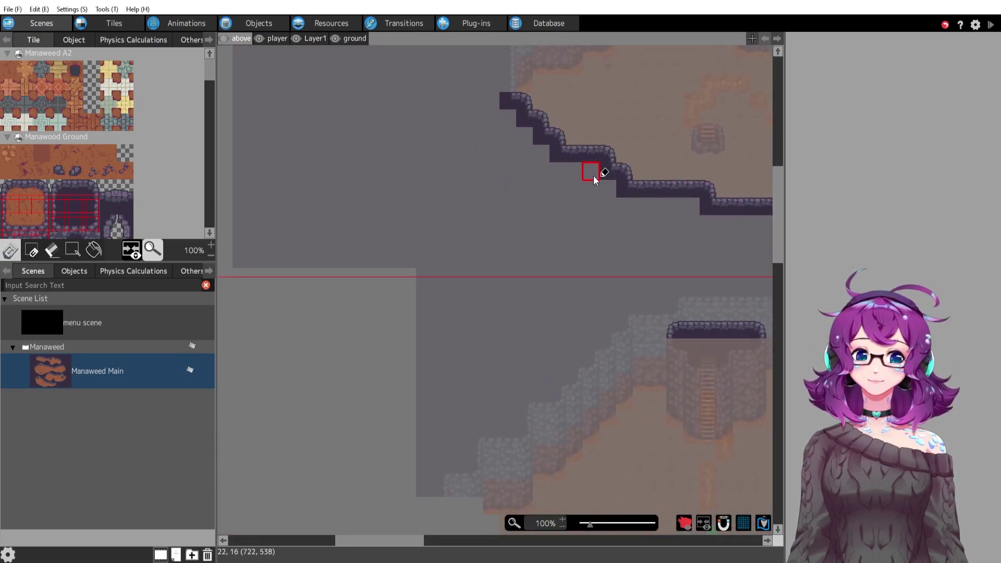
{"action": "middle_click_drag", "start_coordinate": [429, 302], "coordinate": [383, 205]}
{"action": "left_click", "coordinate": [74, 271]}
{"action": "left_click", "coordinate": [71, 311]}
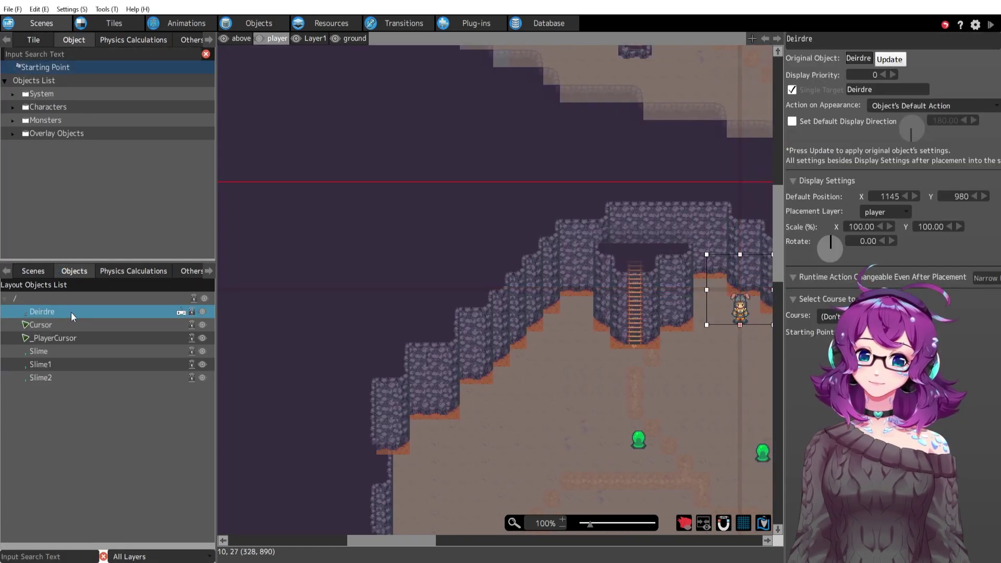
{"action": "left_click", "coordinate": [63, 326]}
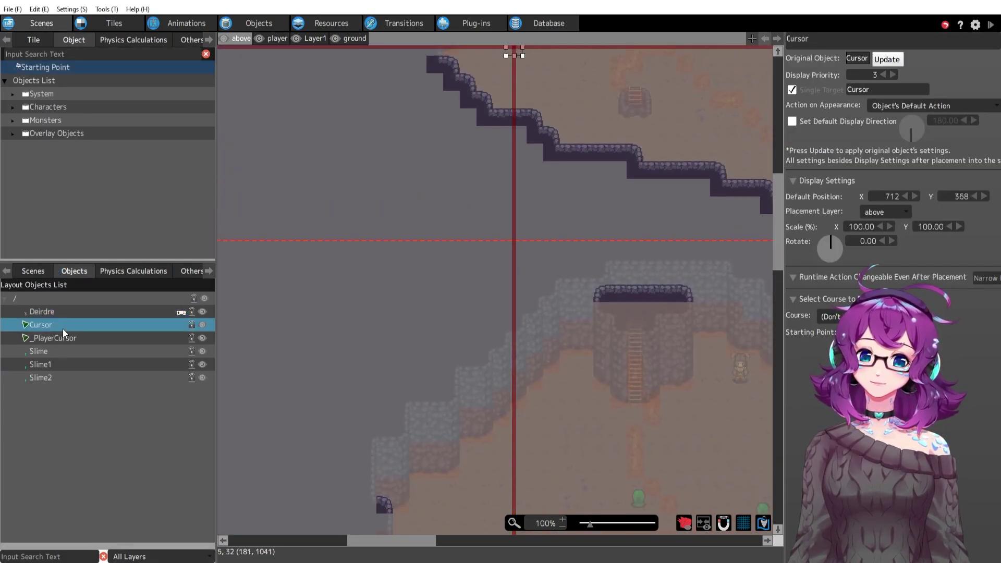
{"action": "scroll", "coordinate": [538, 359], "scroll_direction": "up", "scroll_amount": 4}
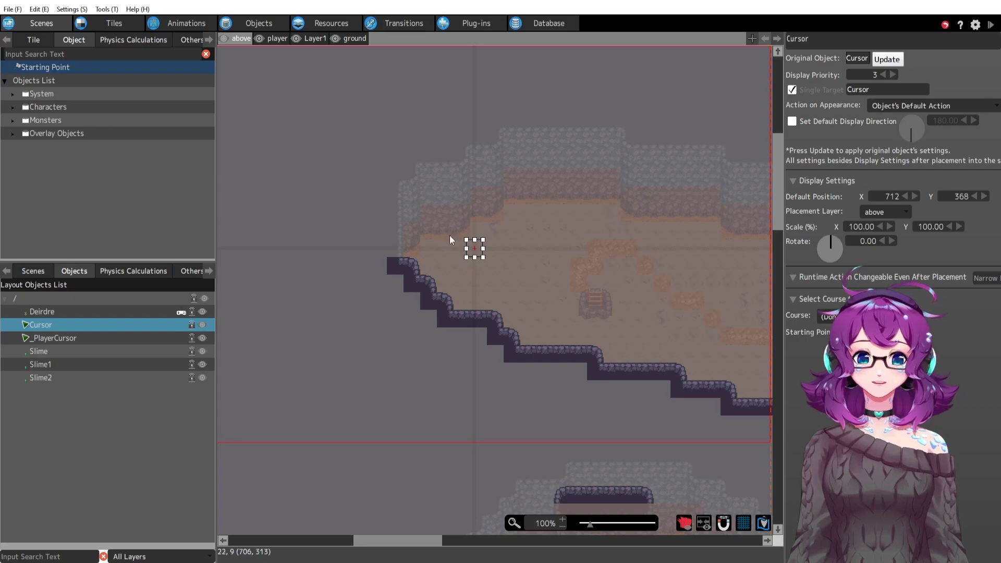
{"action": "middle_click_drag", "start_coordinate": [531, 359], "coordinate": [455, 268]}
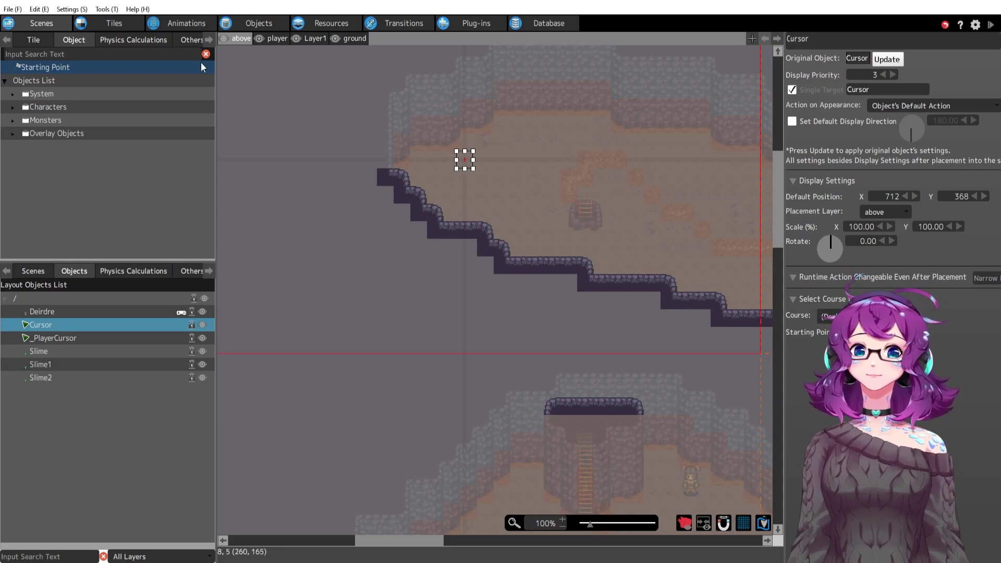
Check the Cursor and _CursorDisplay action programs, then return to the map on the player layer.
{"action": "left_click", "coordinate": [264, 25]}
{"action": "left_click", "coordinate": [76, 82]}
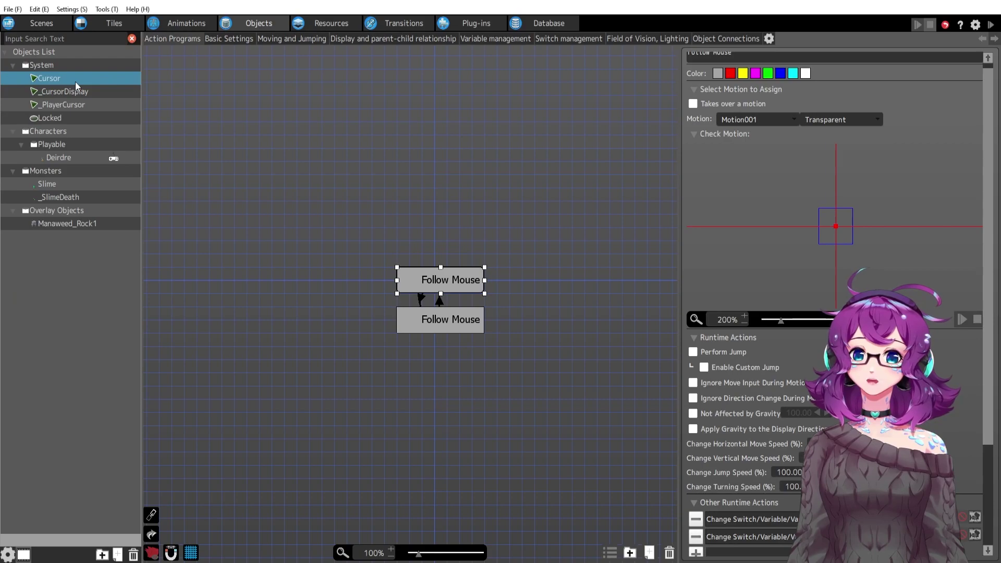
{"action": "left_click", "coordinate": [75, 92]}
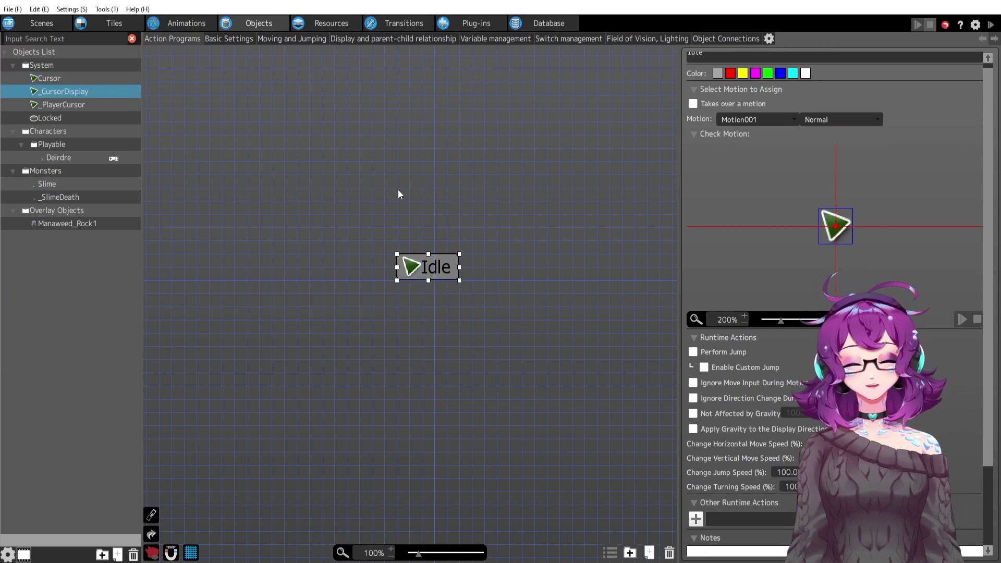
{"action": "left_click", "coordinate": [42, 23]}
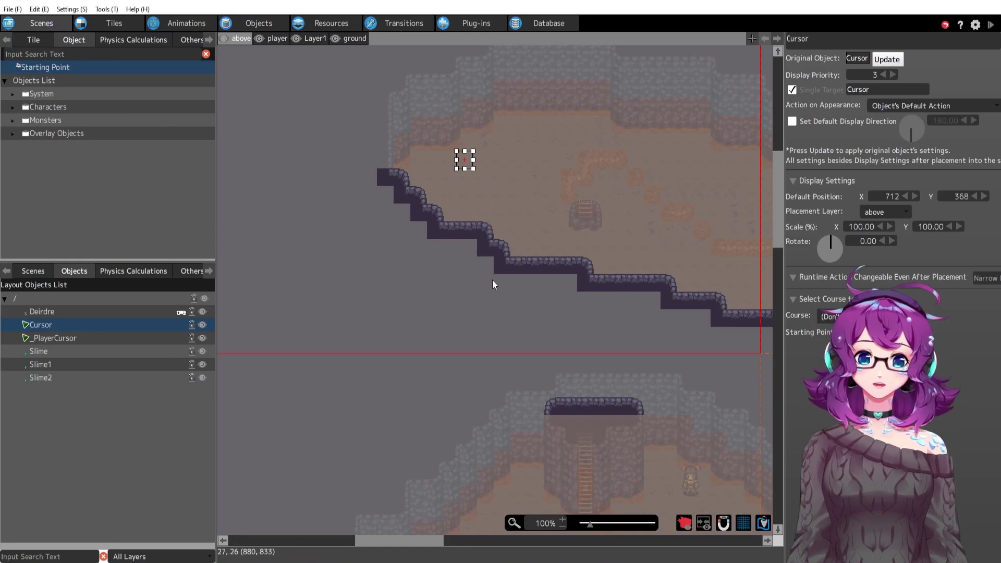
{"action": "middle_click_drag", "start_coordinate": [524, 289], "coordinate": [402, 139]}
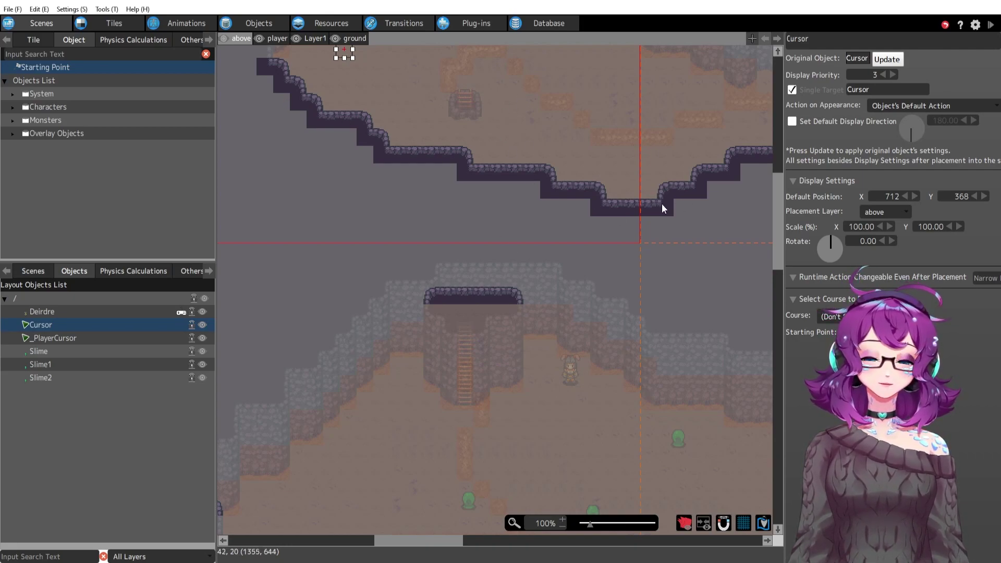
{"action": "scroll", "coordinate": [509, 241], "scroll_direction": "down", "scroll_amount": 1}
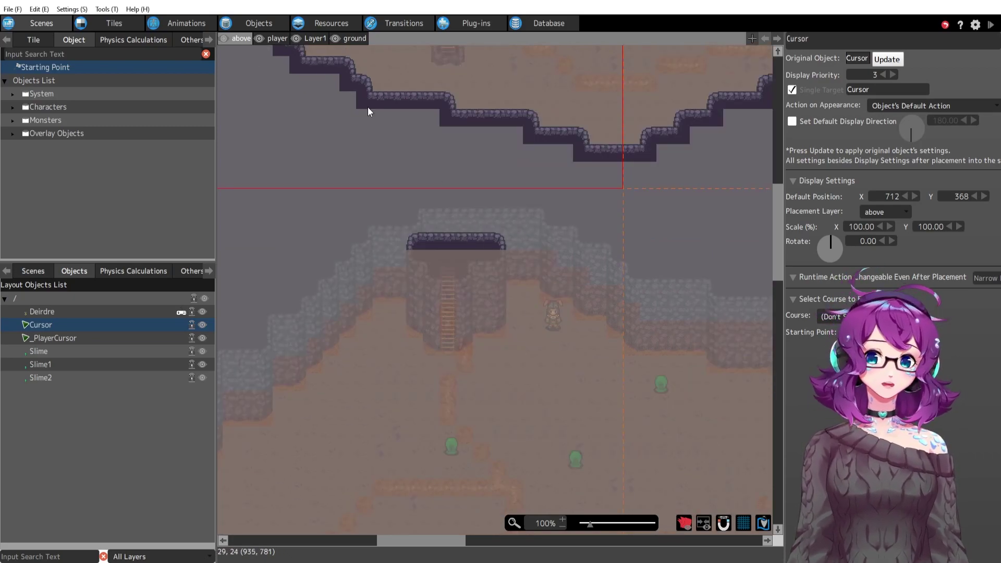
{"action": "left_click", "coordinate": [277, 38]}
{"action": "scroll", "coordinate": [574, 313], "scroll_direction": "down", "scroll_amount": 2}
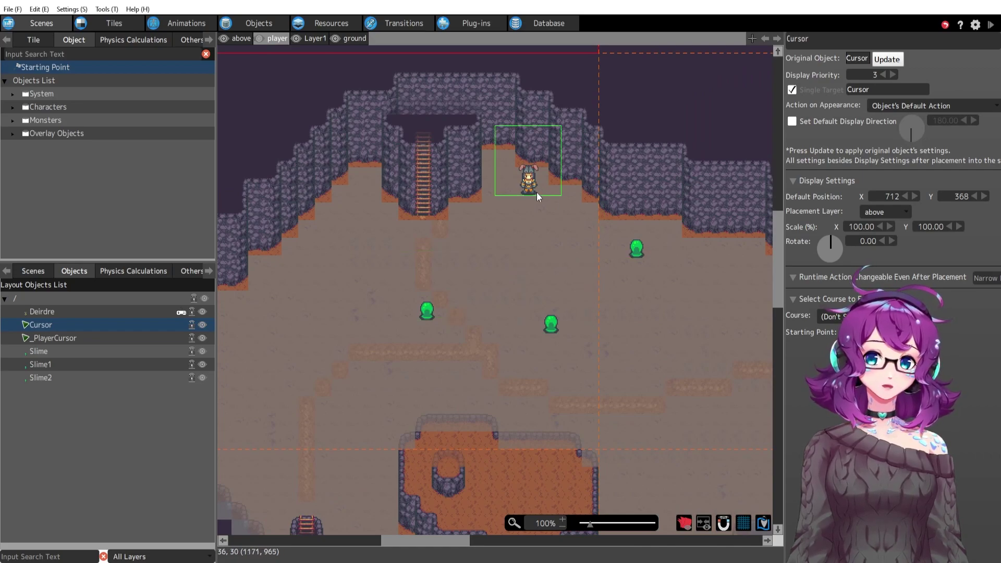
Open the _PlayerCursor action program and compare it with the Cursor object's.
{"action": "left_click", "coordinate": [254, 24]}
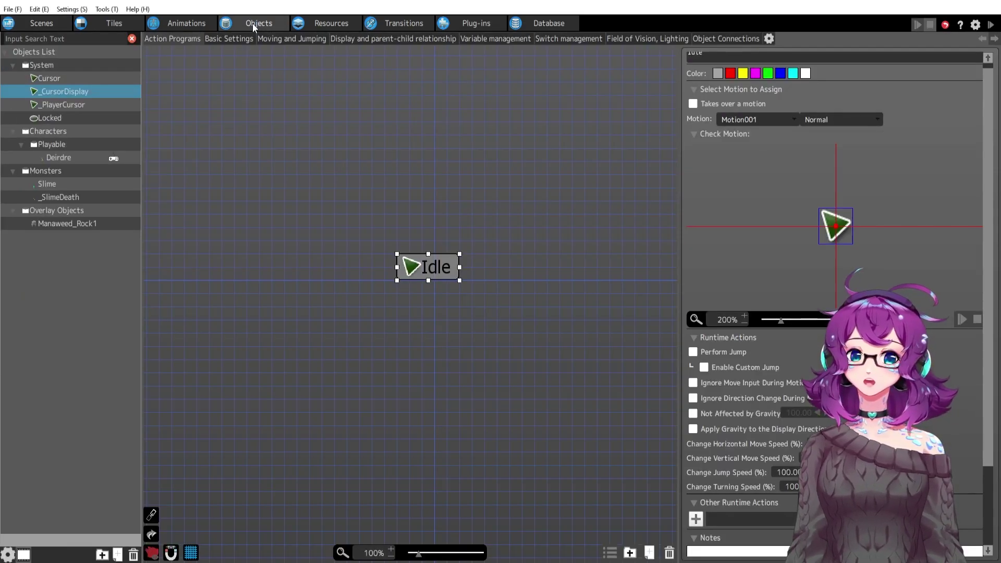
{"action": "left_click", "coordinate": [70, 103]}
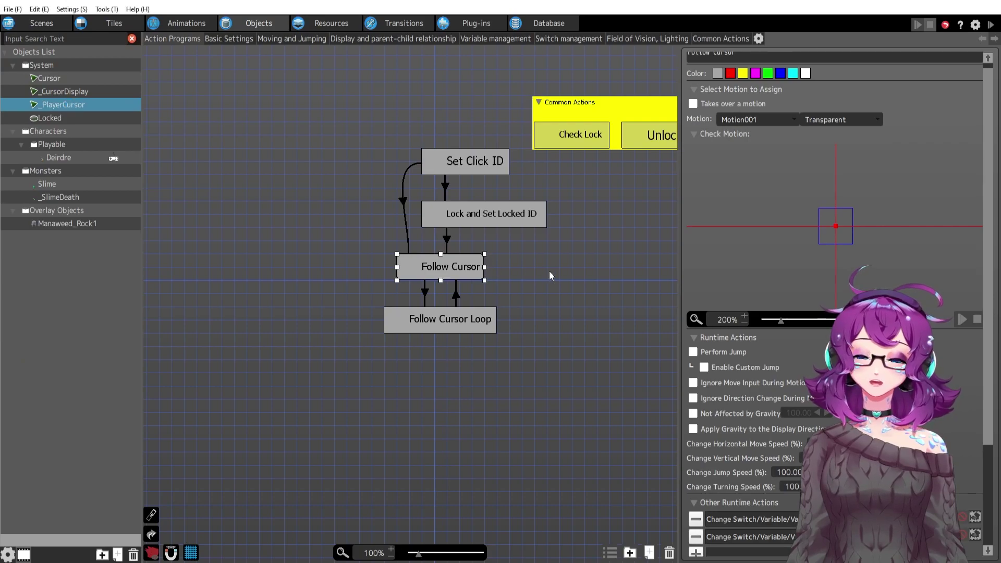
{"action": "right_click_drag", "start_coordinate": [556, 261], "coordinate": [502, 318]}
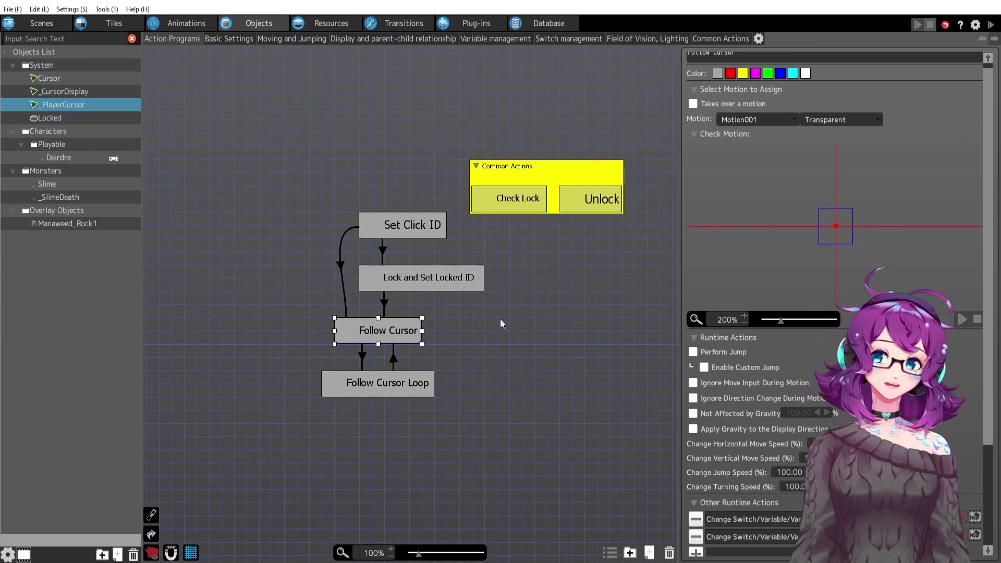
{"action": "left_click", "coordinate": [66, 79]}
{"action": "left_click", "coordinate": [69, 104]}
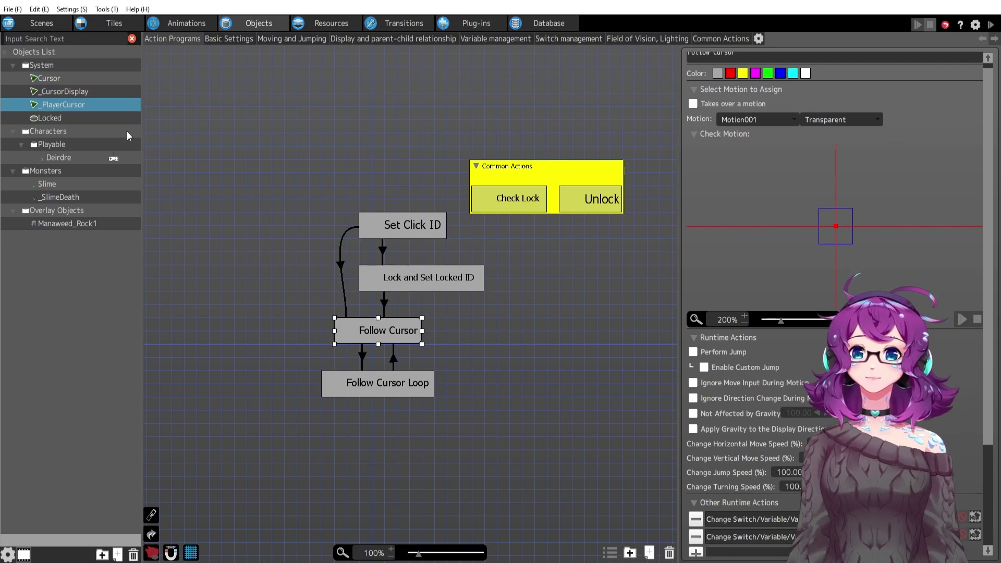
Select the placed _PlayerCursor in the scene and open it in the object editor.
{"action": "left_click", "coordinate": [50, 25]}
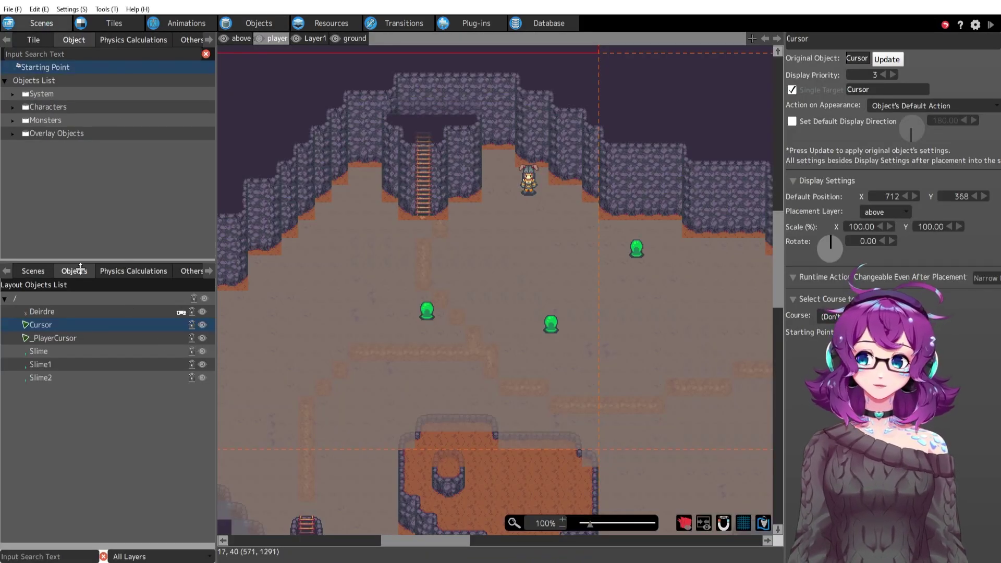
{"action": "left_click", "coordinate": [114, 338]}
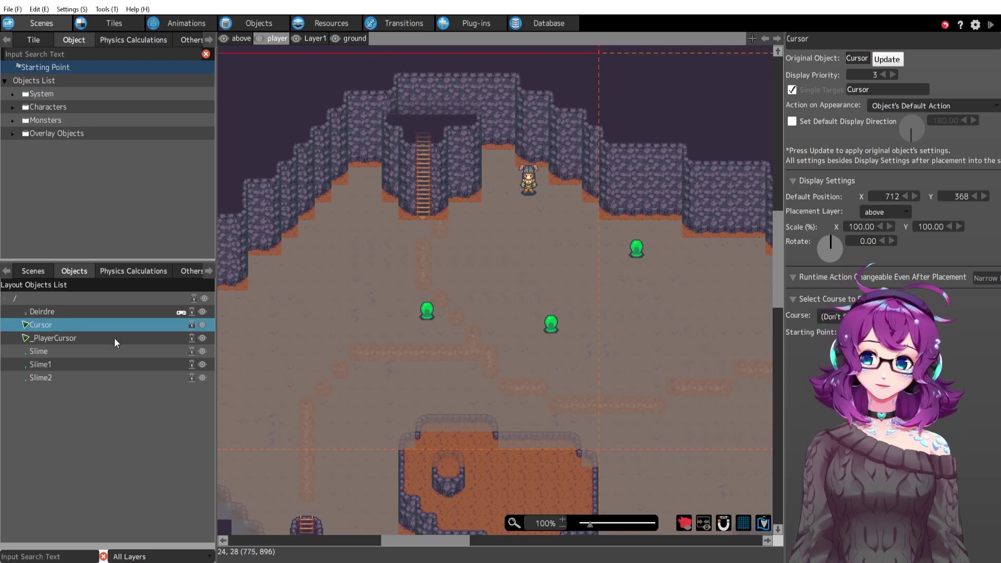
{"action": "middle_click_drag", "start_coordinate": [309, 177], "coordinate": [388, 257]}
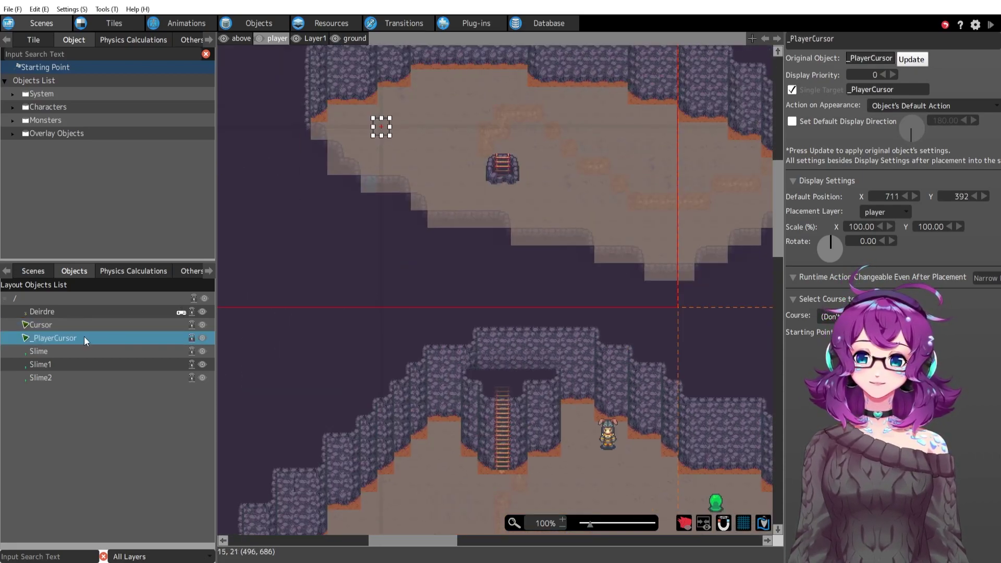
{"action": "left_click", "coordinate": [66, 327]}
{"action": "left_click", "coordinate": [82, 339]}
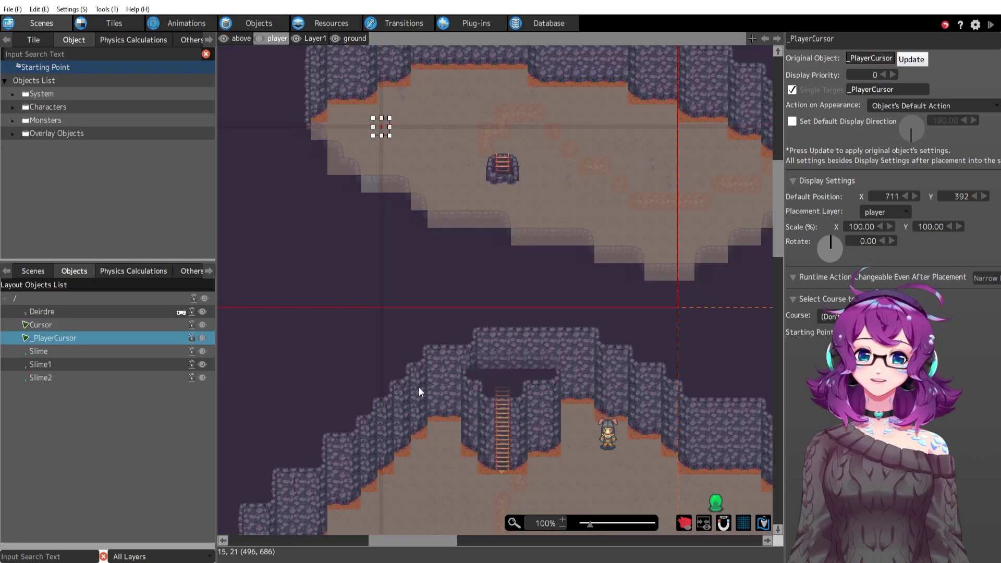
{"action": "left_click", "coordinate": [256, 25]}
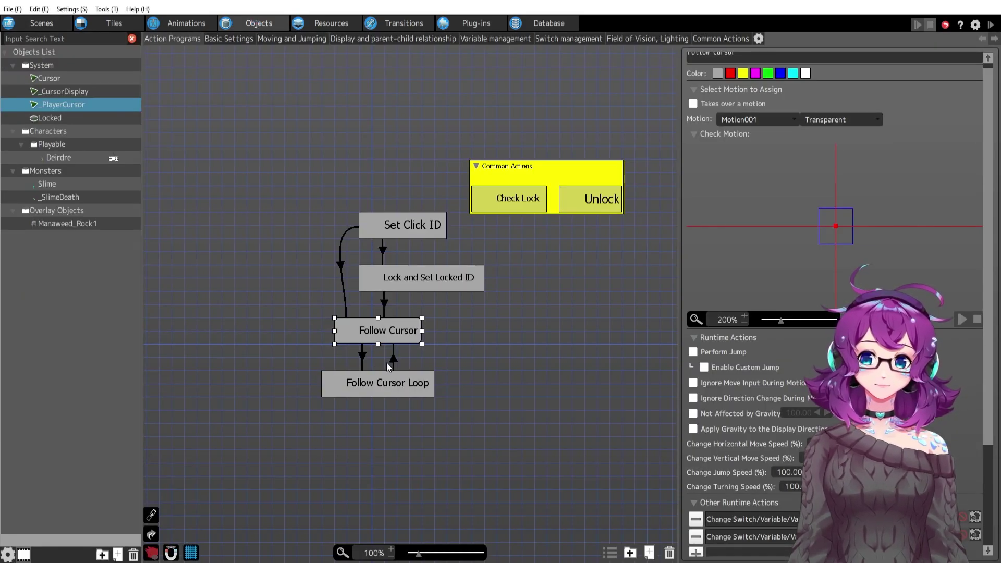
Inspect the X and Y coordinate Change Switch/Variable actions, cancelling both unchanged.
{"action": "middle_click_drag", "start_coordinate": [490, 436], "coordinate": [508, 348]}
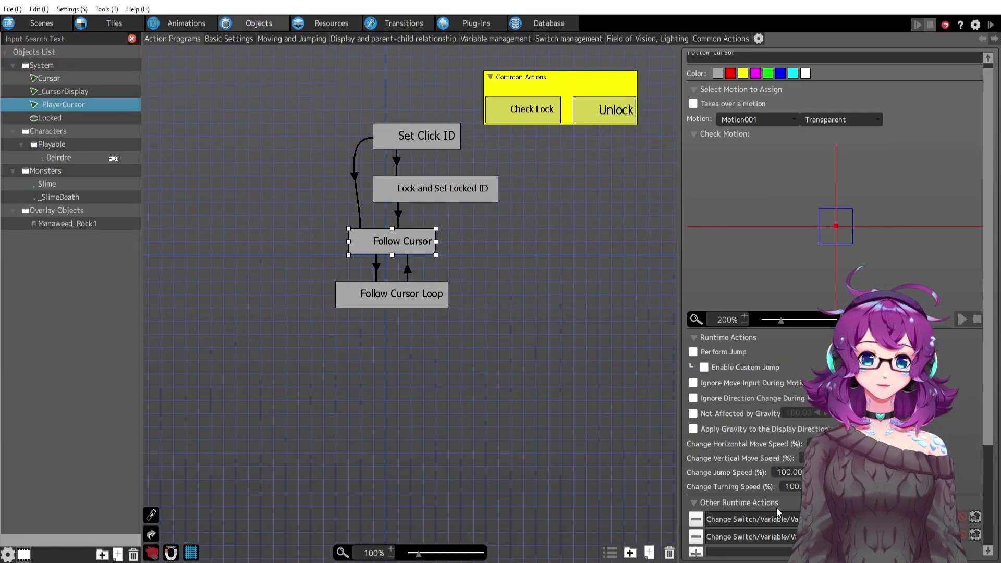
{"action": "left_click", "coordinate": [787, 520]}
{"action": "double_click", "coordinate": [787, 519]}
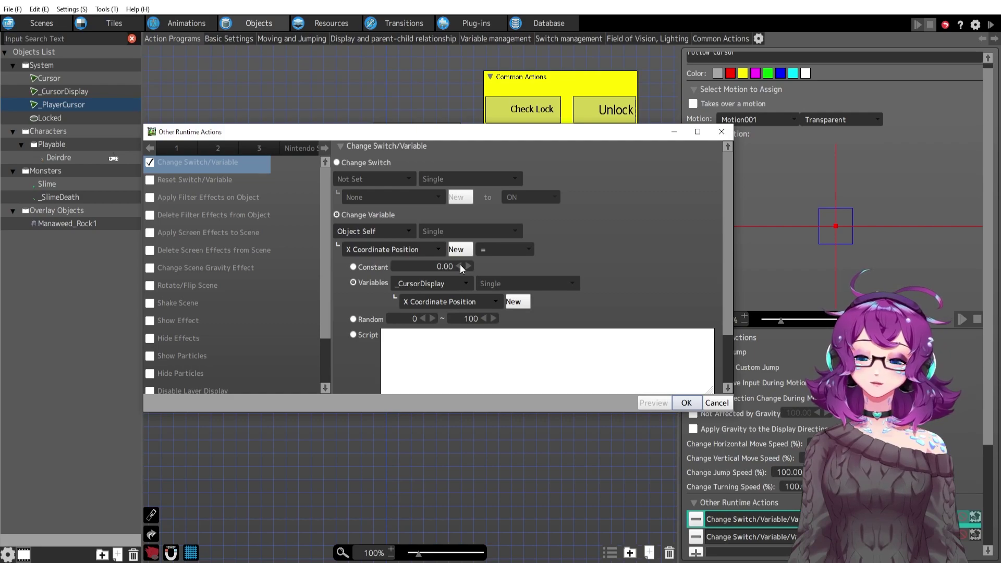
{"action": "left_click", "coordinate": [717, 403]}
{"action": "double_click", "coordinate": [773, 537]}
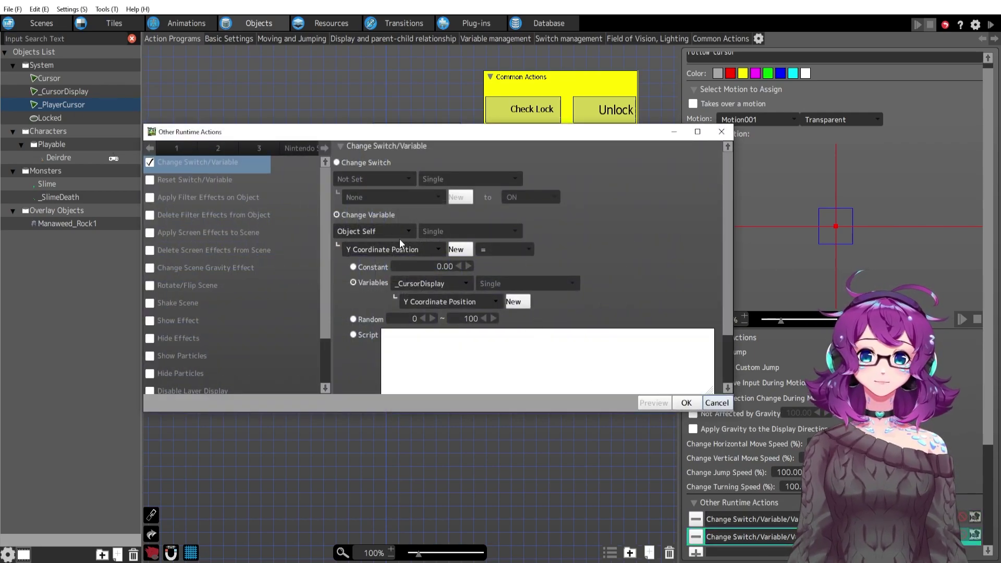
{"action": "left_click", "coordinate": [716, 403]}
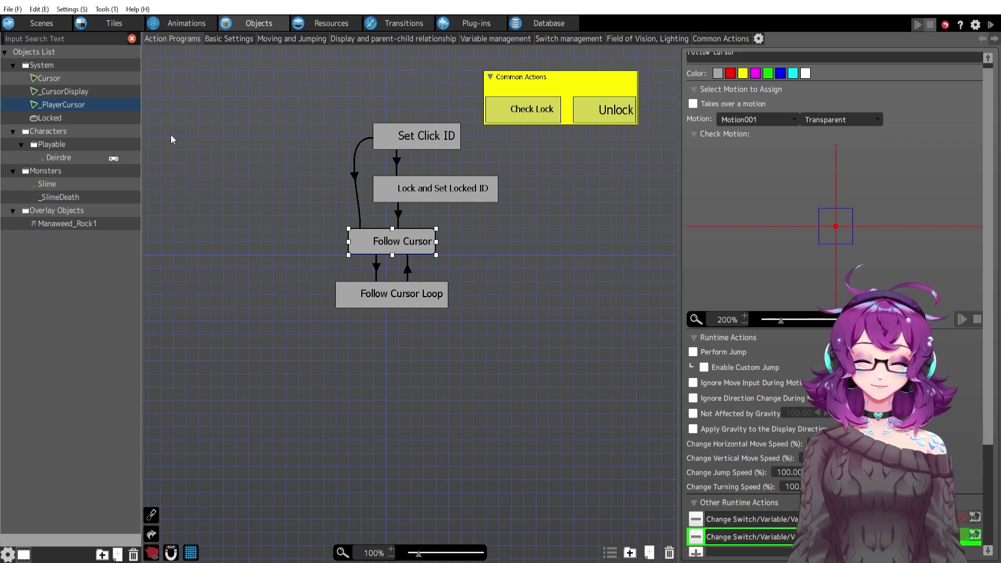
{"action": "left_click", "coordinate": [57, 81]}
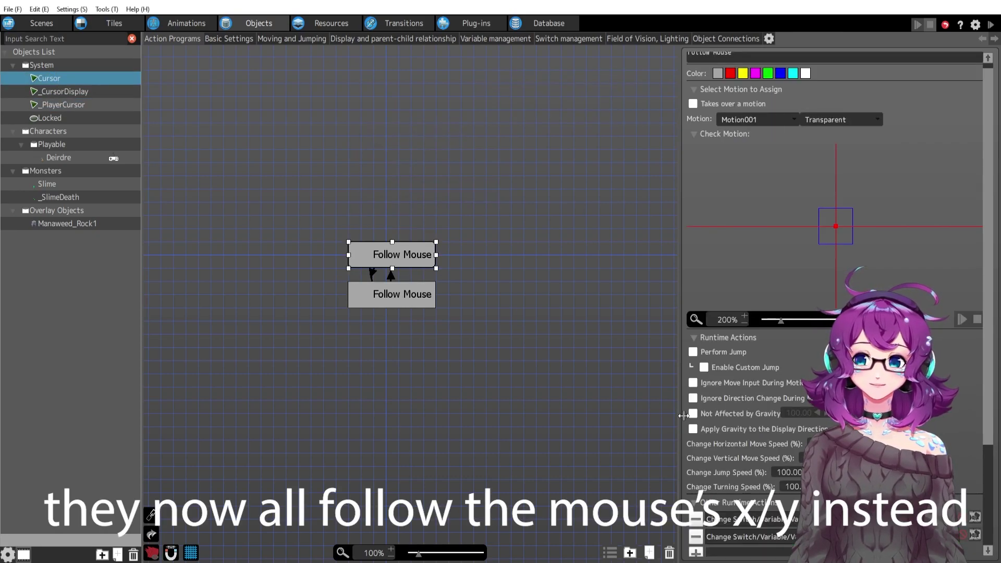
{"action": "left_click", "coordinate": [62, 105]}
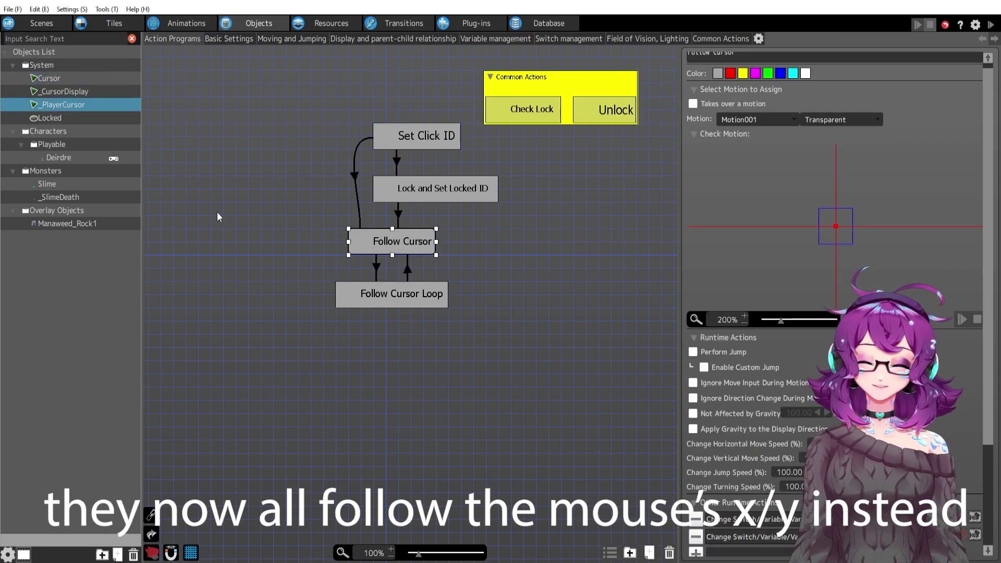
{"action": "left_click", "coordinate": [73, 92]}
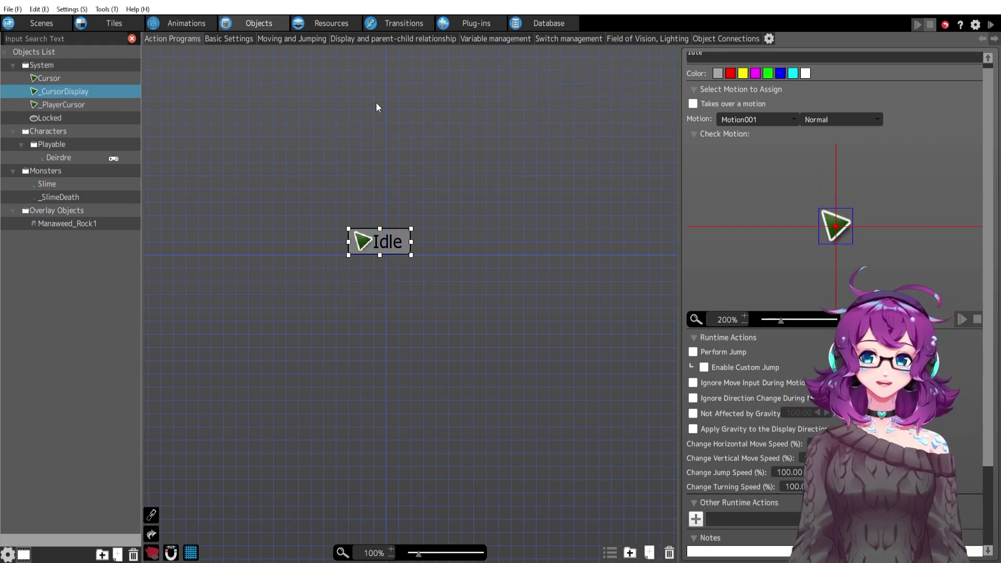
{"action": "left_click", "coordinate": [60, 104]}
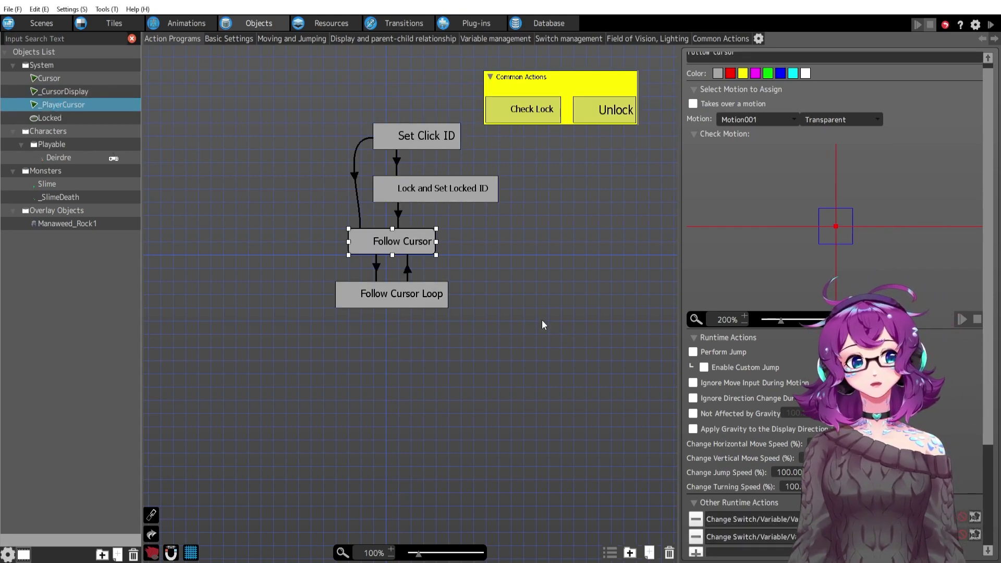
{"action": "middle_click_drag", "start_coordinate": [543, 321], "coordinate": [534, 402]}
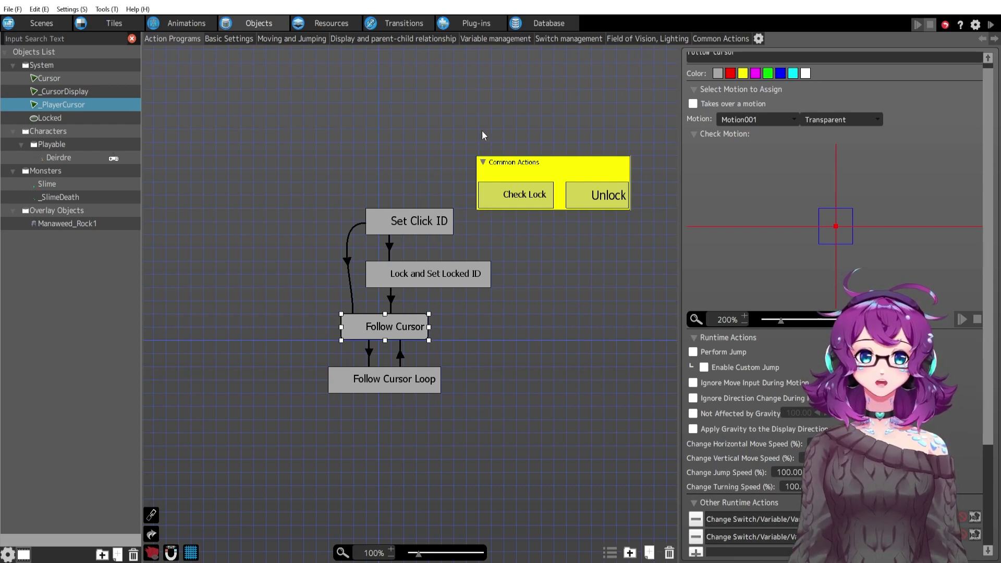
Deselect the Follow Cursor node to view the full _PlayerCursor graph.
{"action": "left_click", "coordinate": [557, 305]}
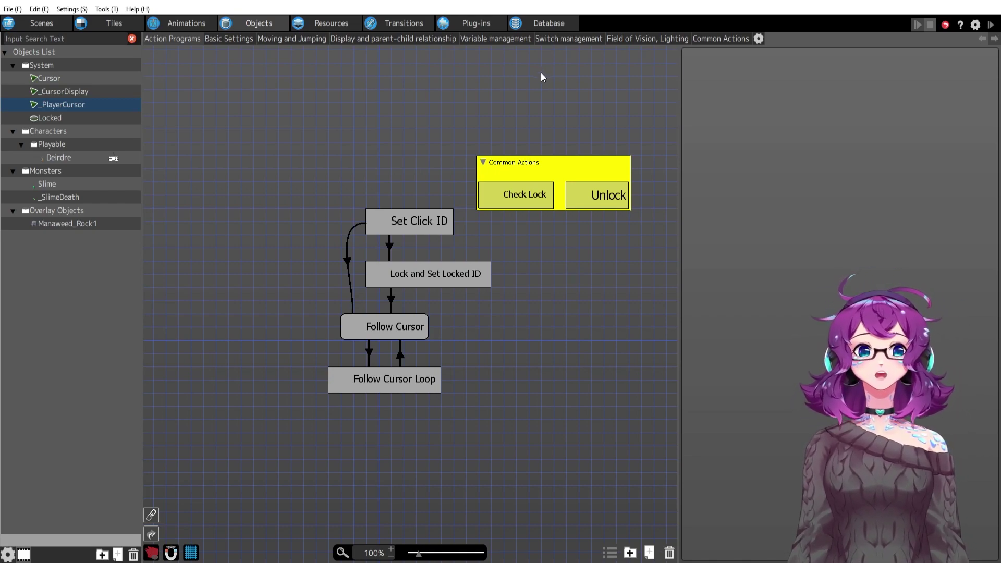
{"action": "left_click", "coordinate": [716, 39]}
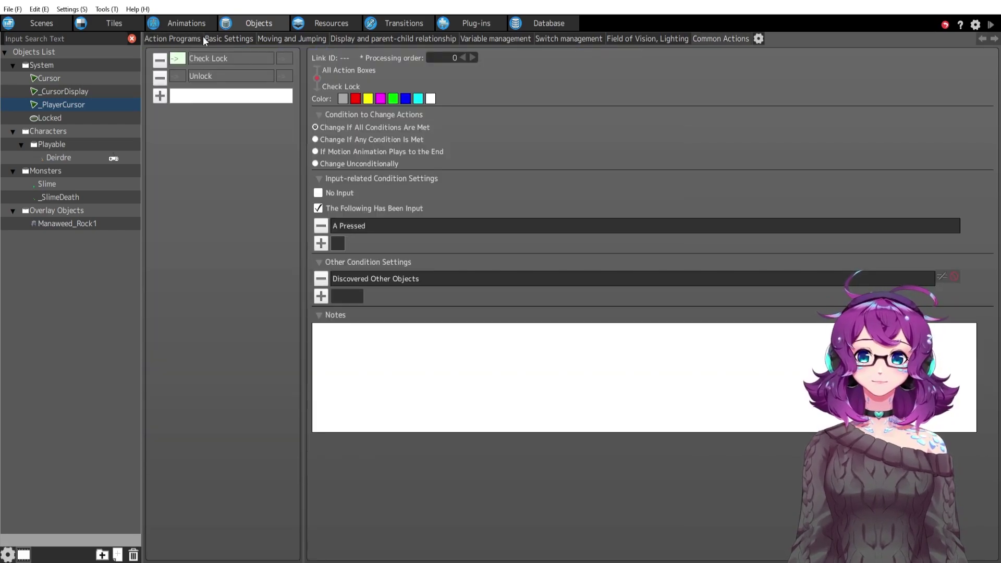
{"action": "left_click", "coordinate": [171, 39]}
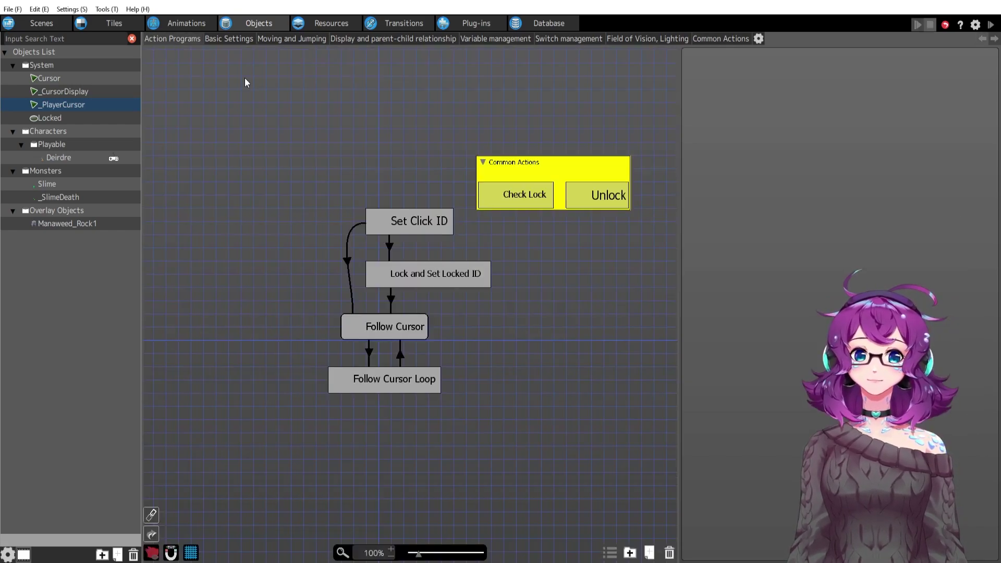
{"action": "left_click", "coordinate": [408, 327]}
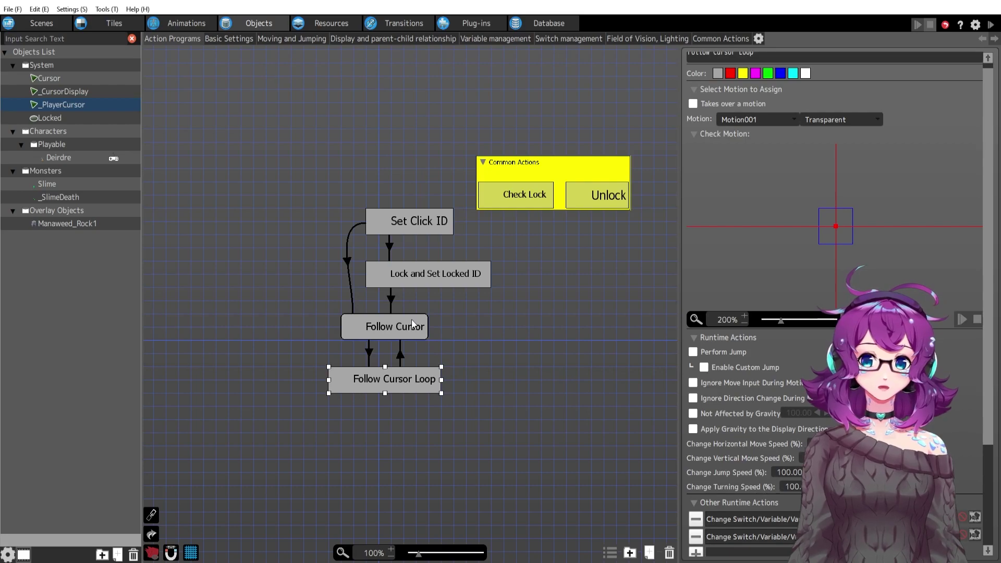
{"action": "left_click", "coordinate": [409, 374]}
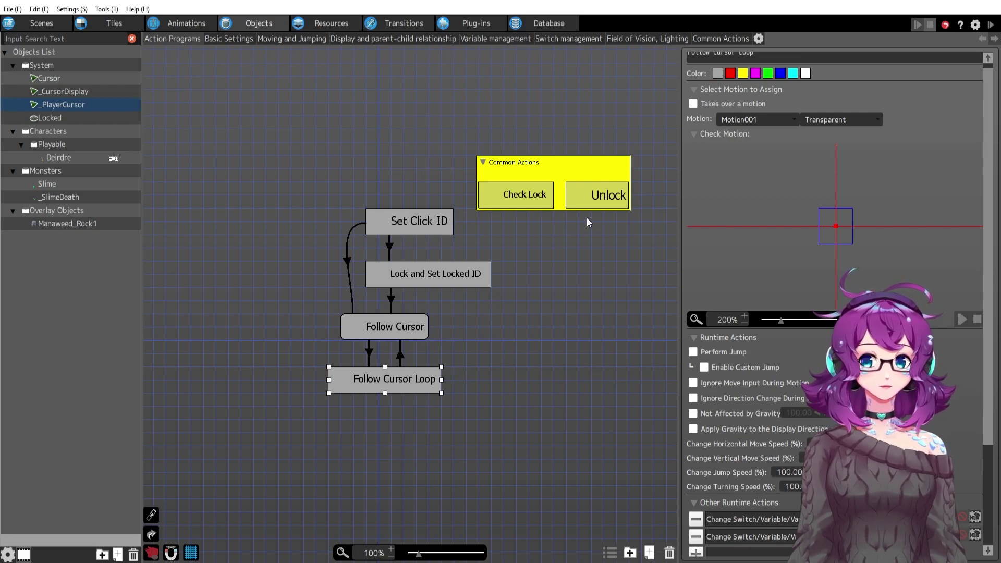
{"action": "left_click", "coordinate": [707, 40]}
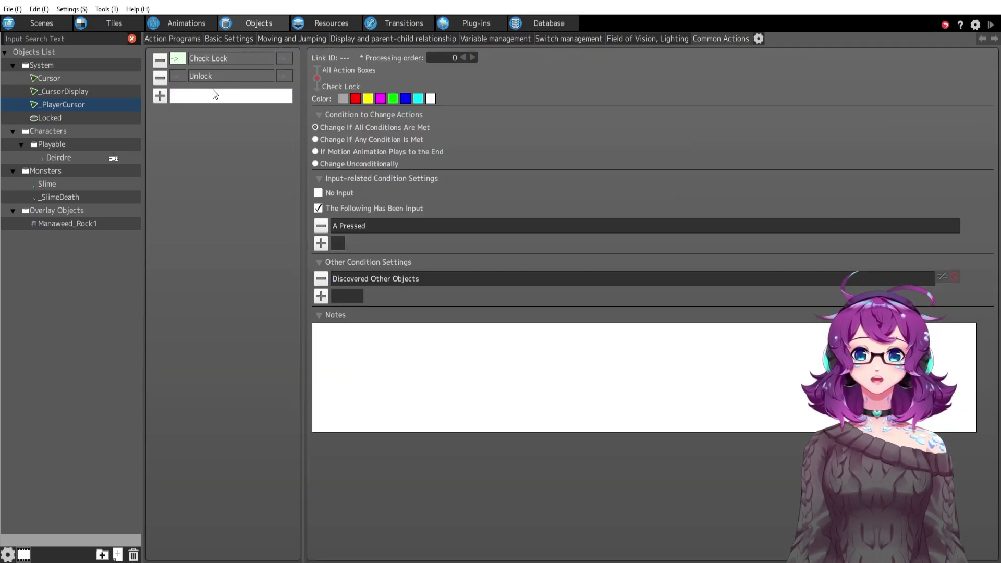
{"action": "left_click", "coordinate": [226, 74]}
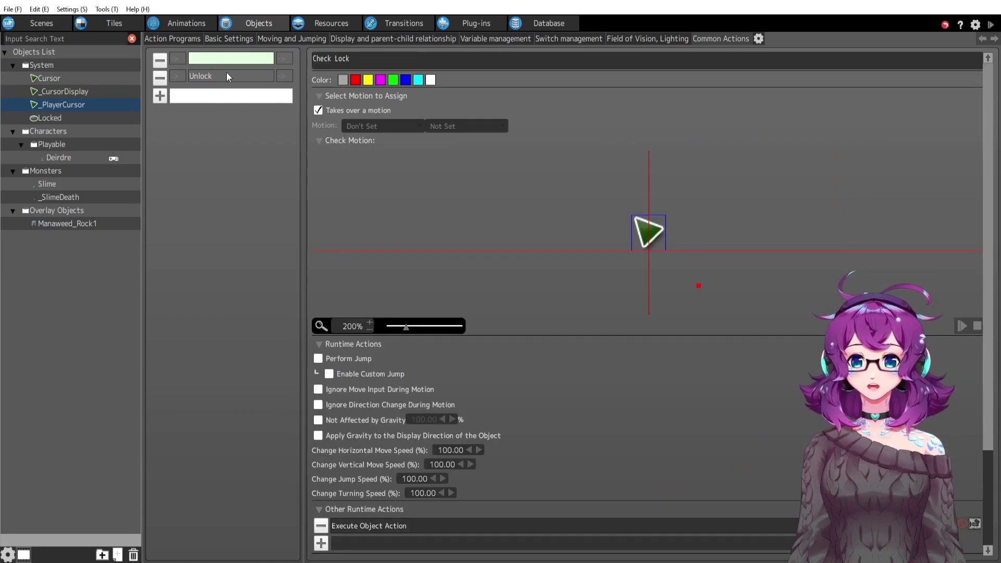
{"action": "left_click", "coordinate": [215, 58]}
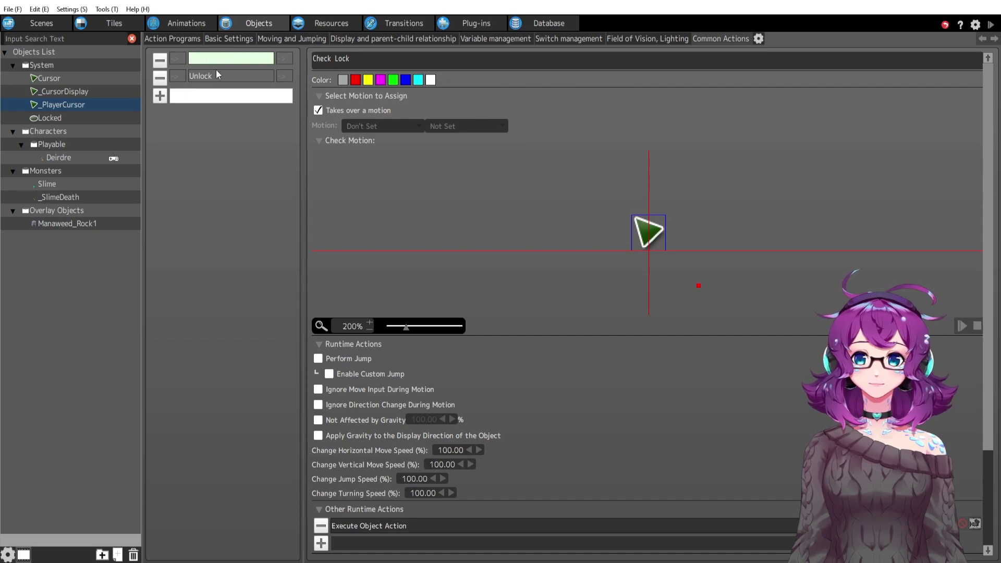
{"action": "left_click", "coordinate": [179, 59]}
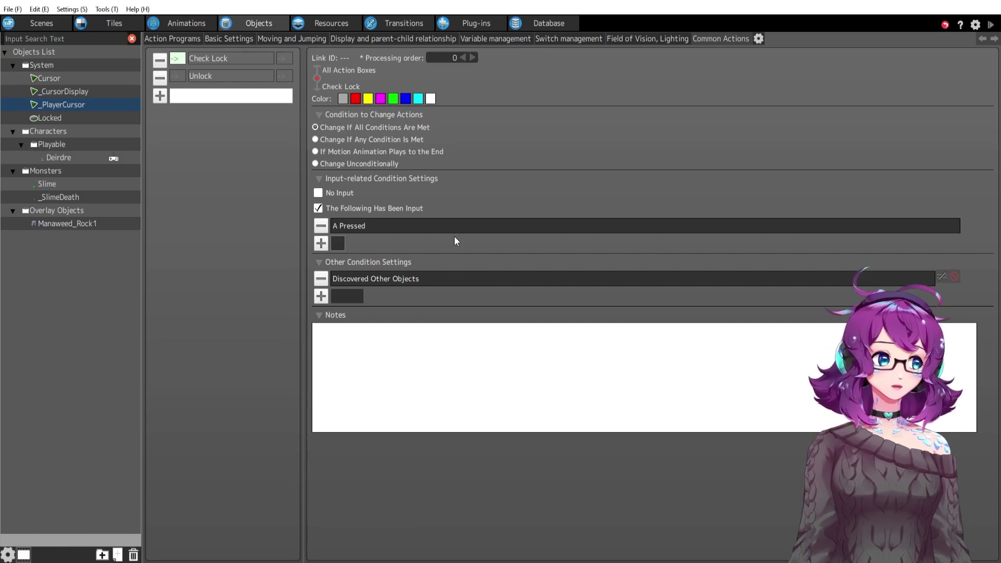
{"action": "left_click", "coordinate": [378, 279]}
{"action": "double_click", "coordinate": [380, 278]}
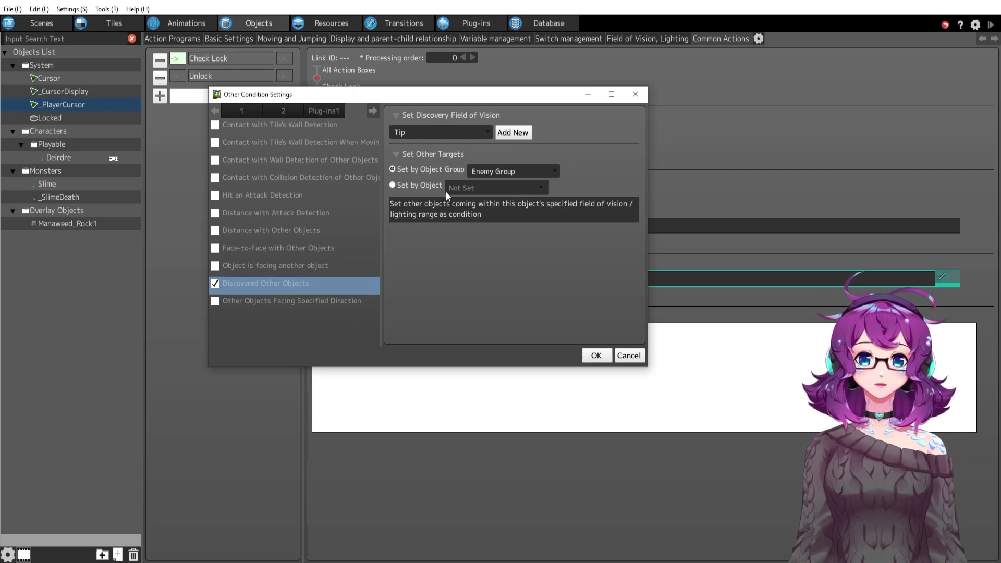
{"action": "key", "text": "Return"}
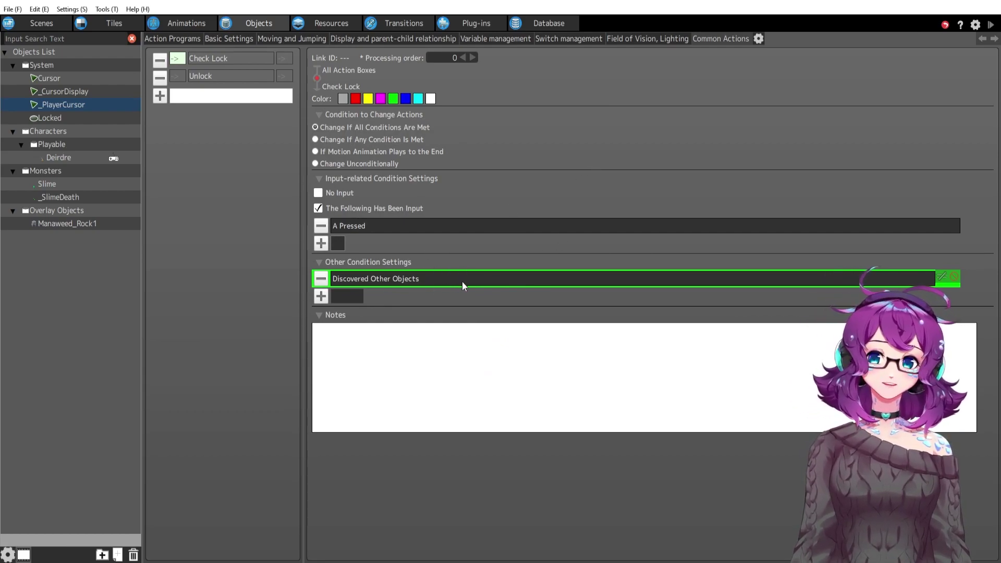
{"action": "left_click", "coordinate": [207, 57]}
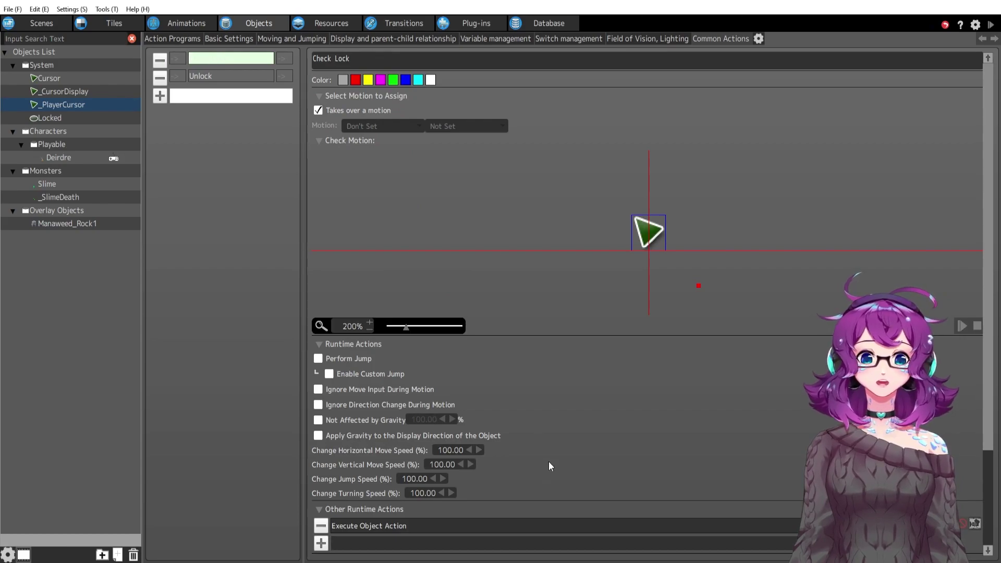
{"action": "scroll", "coordinate": [549, 462], "scroll_direction": "down", "scroll_amount": 2}
{"action": "left_click", "coordinate": [409, 461]}
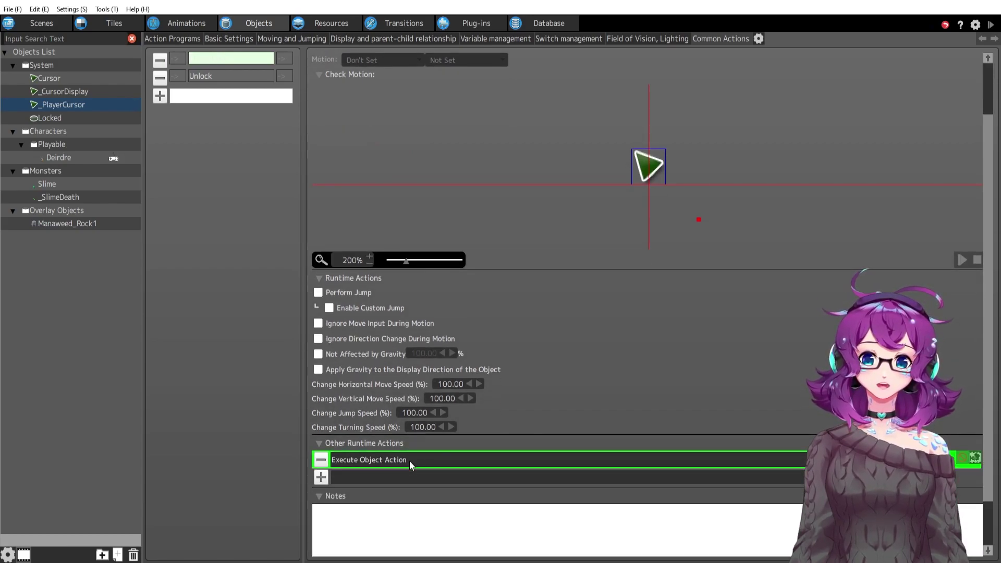
{"action": "double_click", "coordinate": [443, 461]}
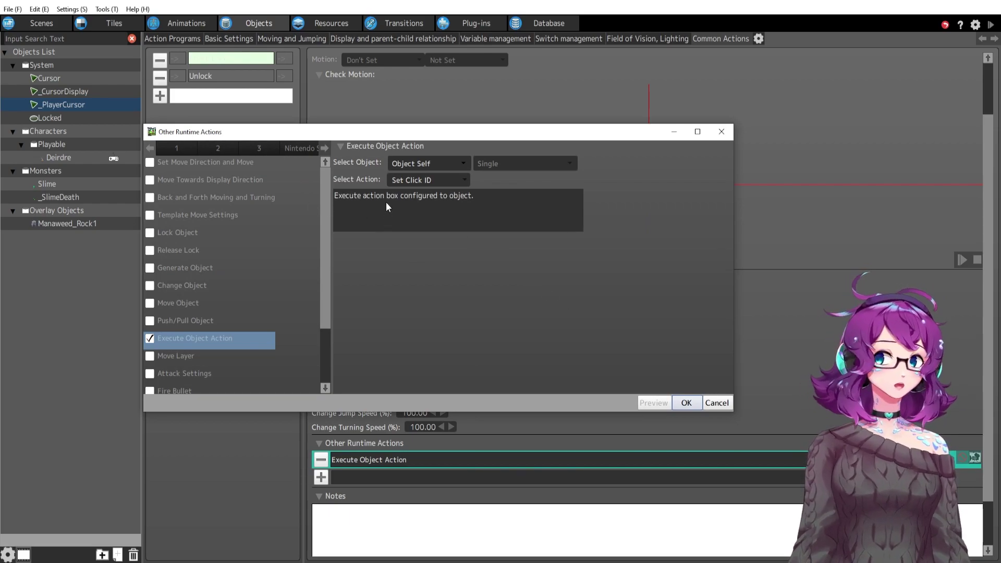
{"action": "left_click", "coordinate": [713, 405]}
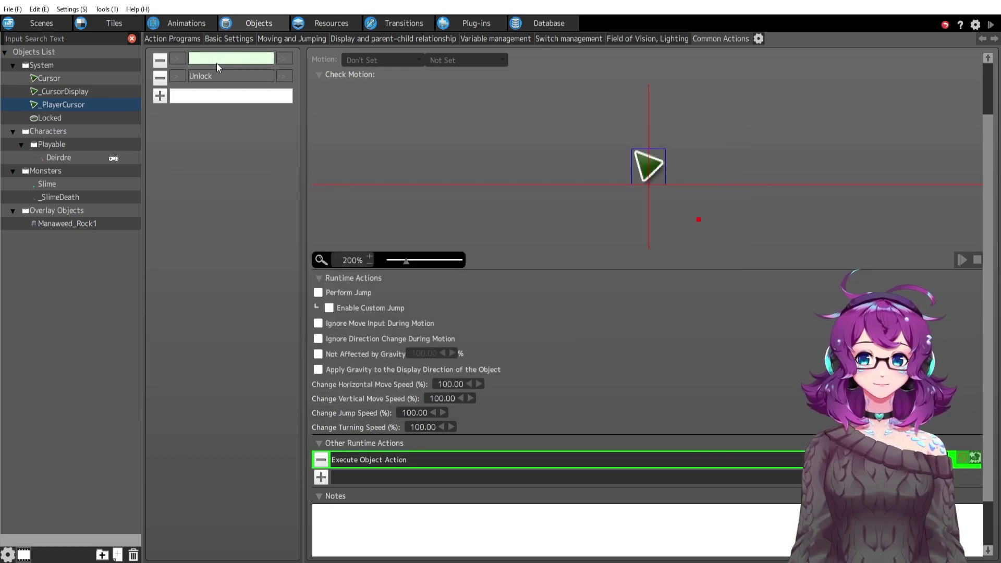
{"action": "left_click", "coordinate": [167, 38]}
{"action": "left_click", "coordinate": [424, 224]}
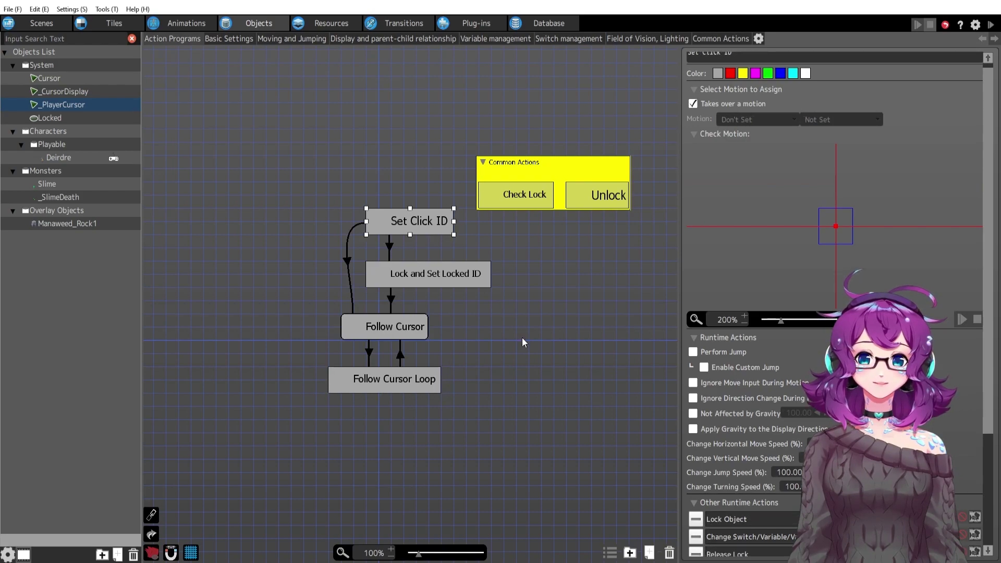
{"action": "scroll", "coordinate": [835, 292], "scroll_direction": "down", "scroll_amount": 3}
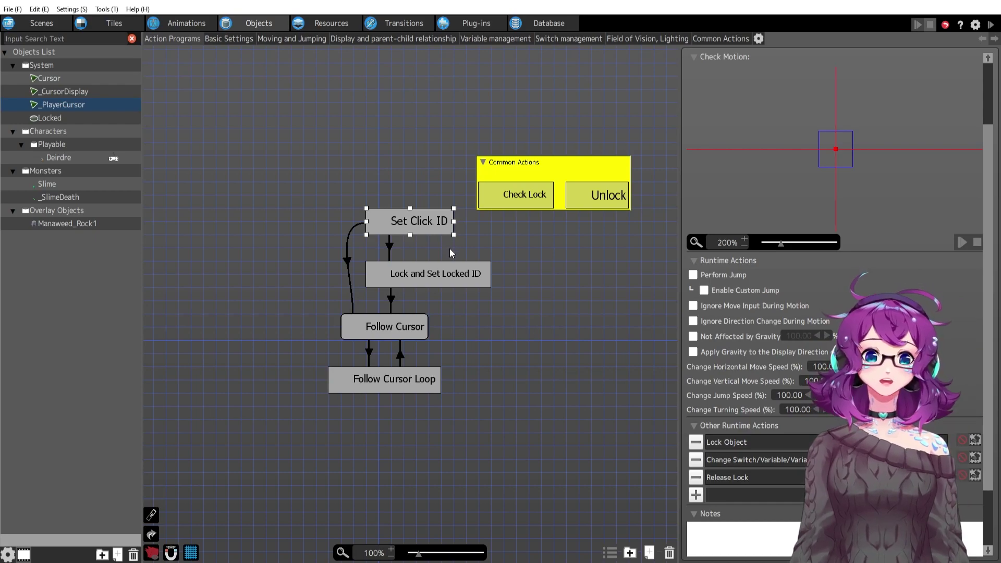
{"action": "left_click", "coordinate": [348, 262]}
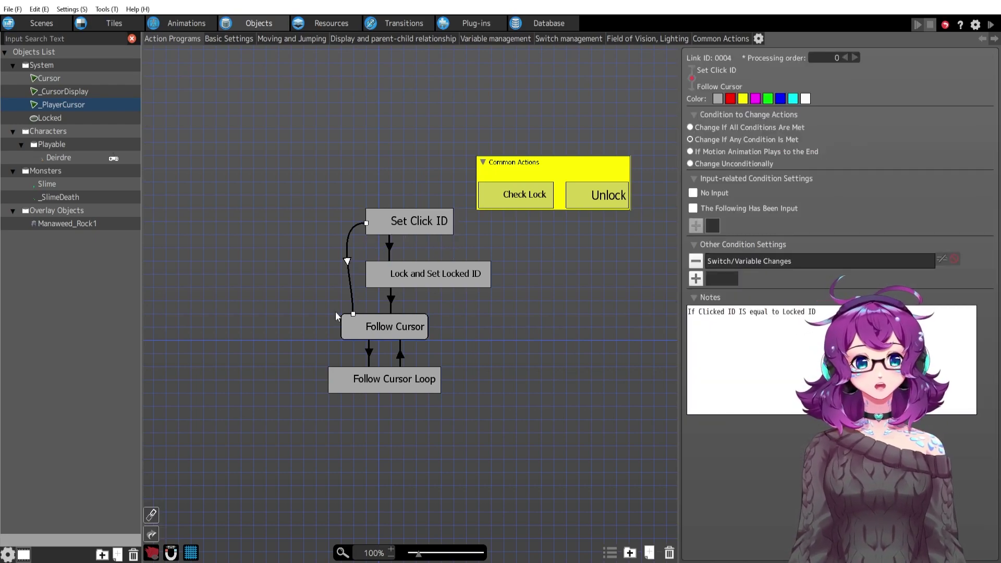
{"action": "left_click", "coordinate": [389, 247]}
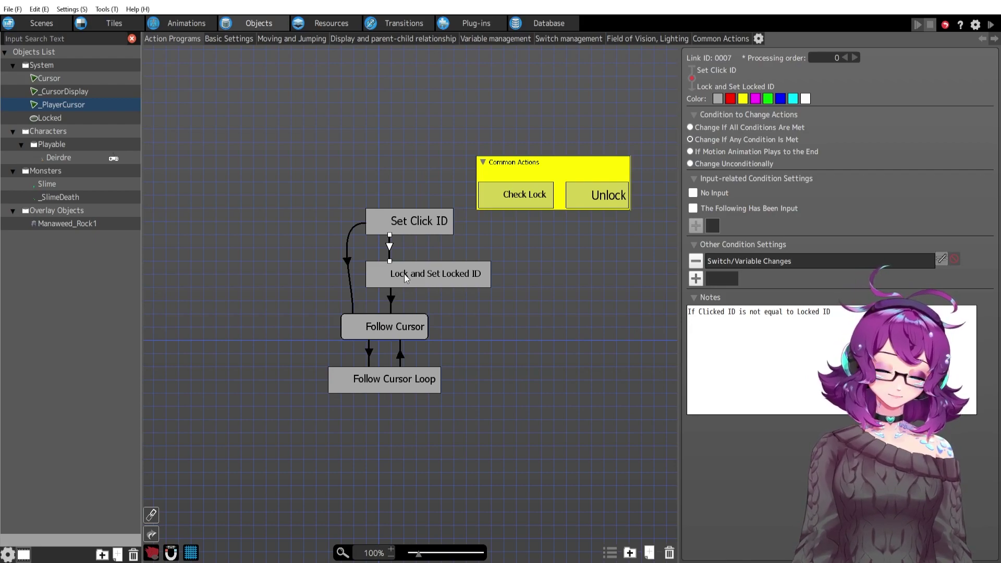
{"action": "left_click", "coordinate": [414, 229]}
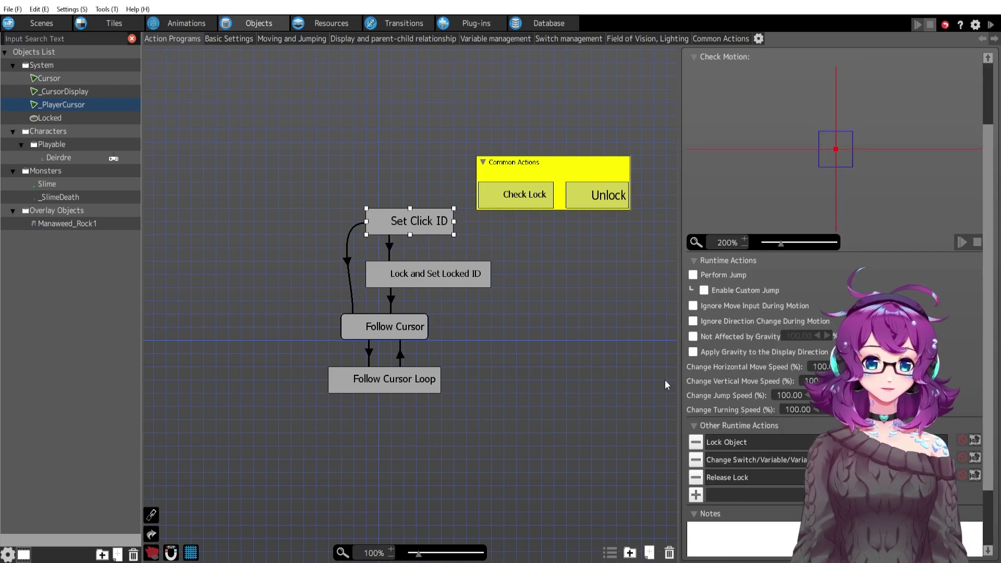
{"action": "scroll", "coordinate": [772, 424], "scroll_direction": "down", "scroll_amount": 2}
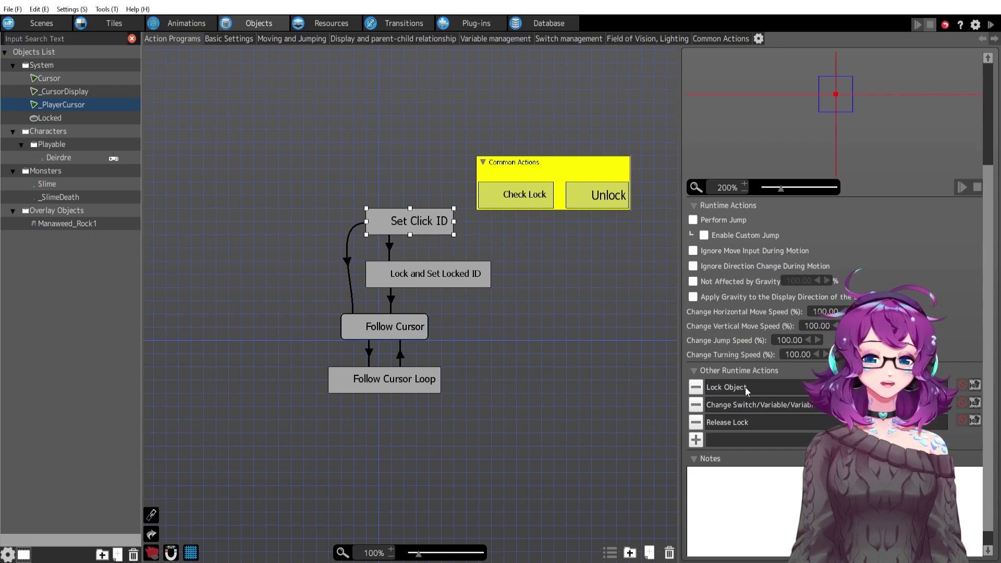
{"action": "double_click", "coordinate": [753, 404]}
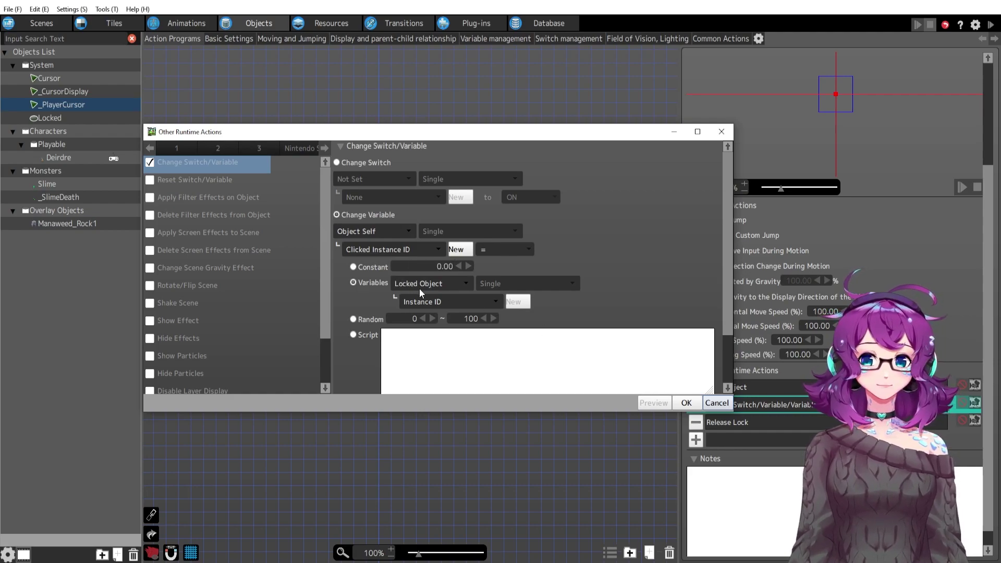
{"action": "left_click", "coordinate": [450, 305]}
{"action": "mouse_move", "coordinate": [467, 358]}
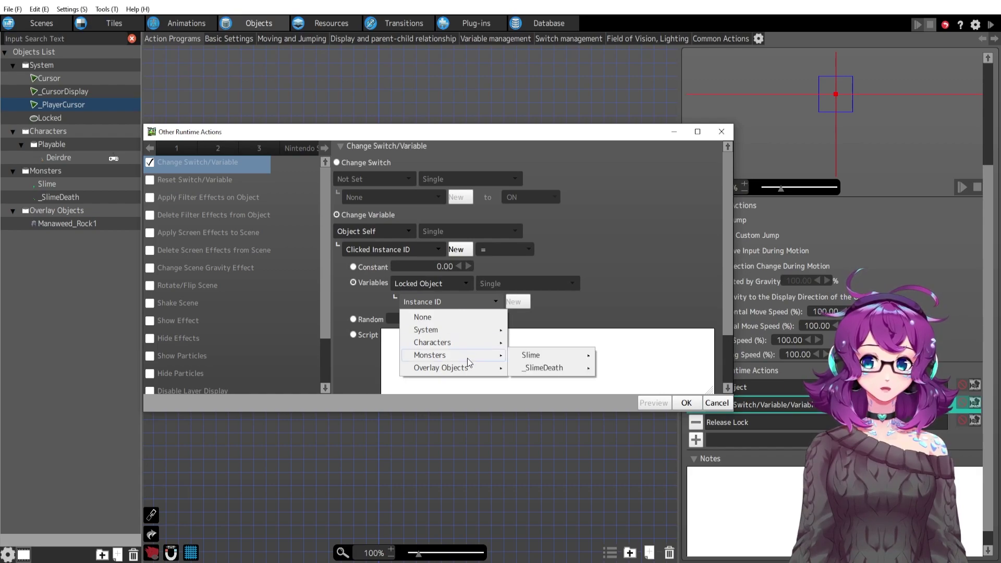
{"action": "mouse_move", "coordinate": [531, 354]}
{"action": "scroll", "coordinate": [680, 486], "scroll_direction": "down", "scroll_amount": 5}
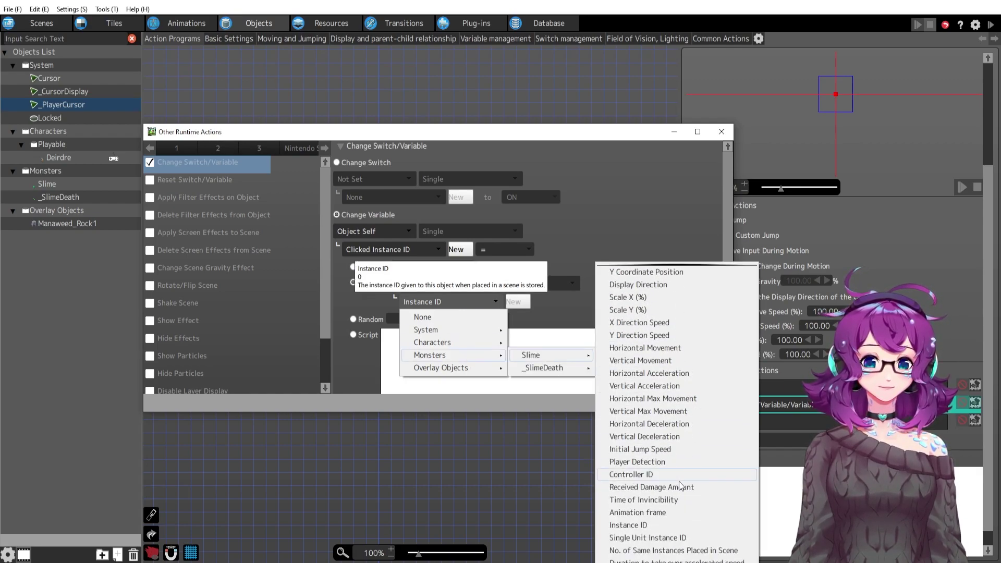
{"action": "scroll", "coordinate": [678, 501], "scroll_direction": "down", "scroll_amount": 1}
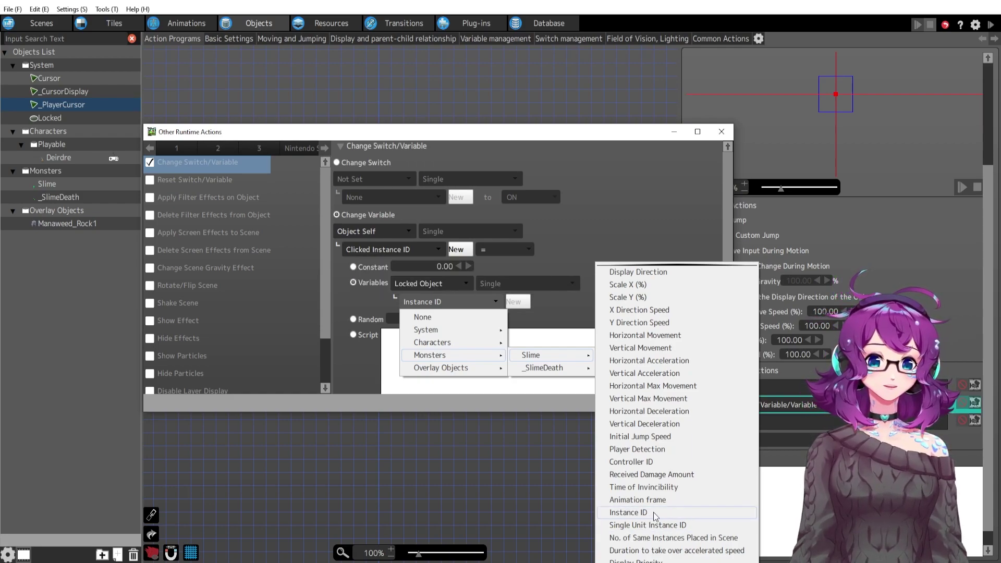
{"action": "scroll", "coordinate": [539, 201], "scroll_direction": "up", "scroll_amount": 1}
{"action": "left_click", "coordinate": [440, 133]}
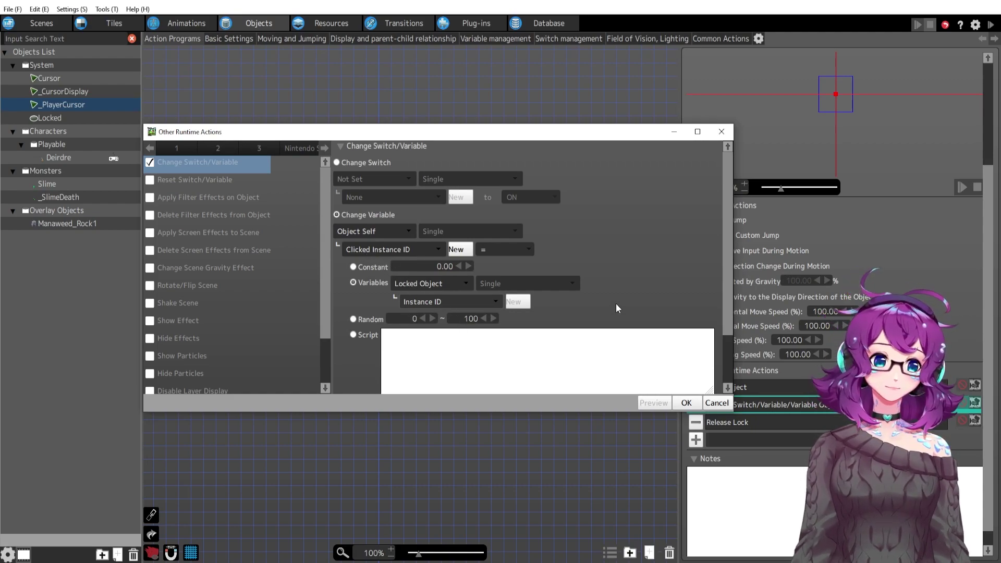
{"action": "left_click", "coordinate": [686, 403]}
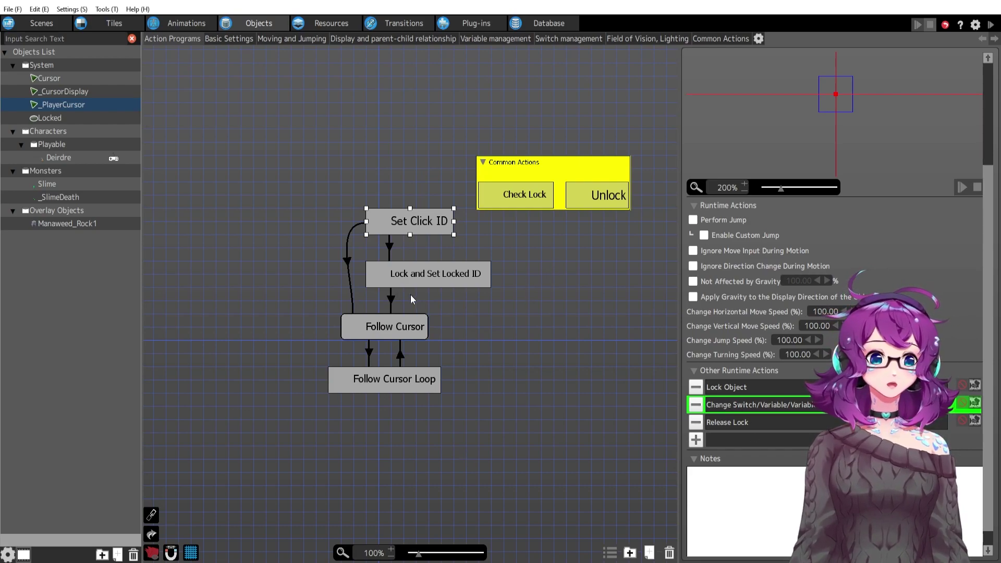
Check link 0007's condition: Clicked Instance ID must differ from Locked Instance ID.
{"action": "left_click", "coordinate": [387, 248]}
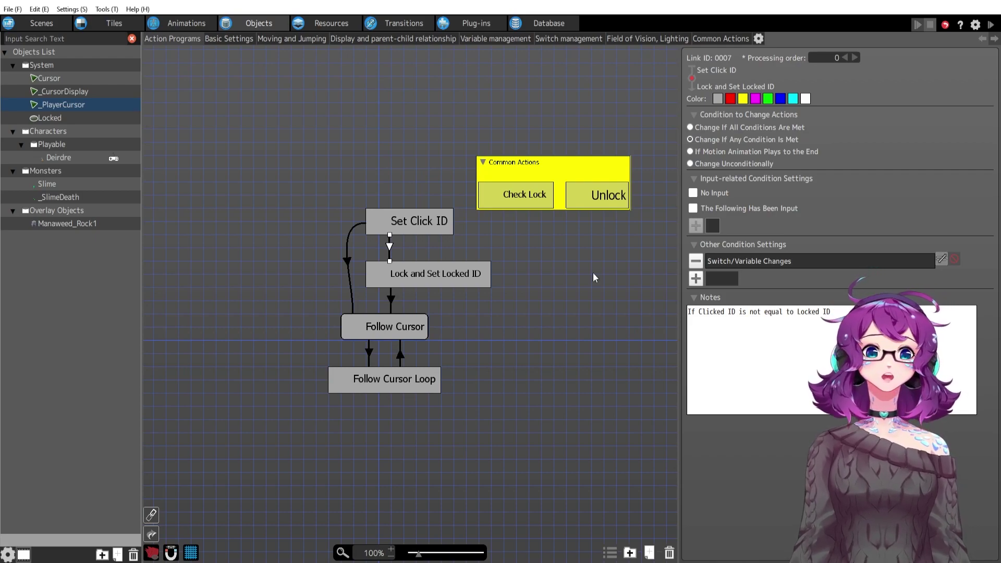
{"action": "double_click", "coordinate": [745, 262]}
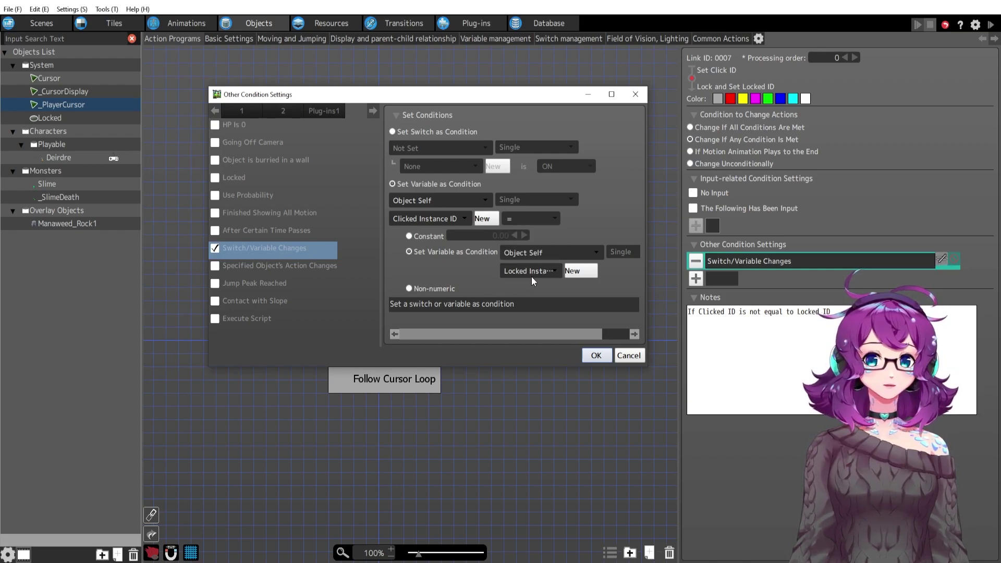
{"action": "left_click", "coordinate": [629, 356]}
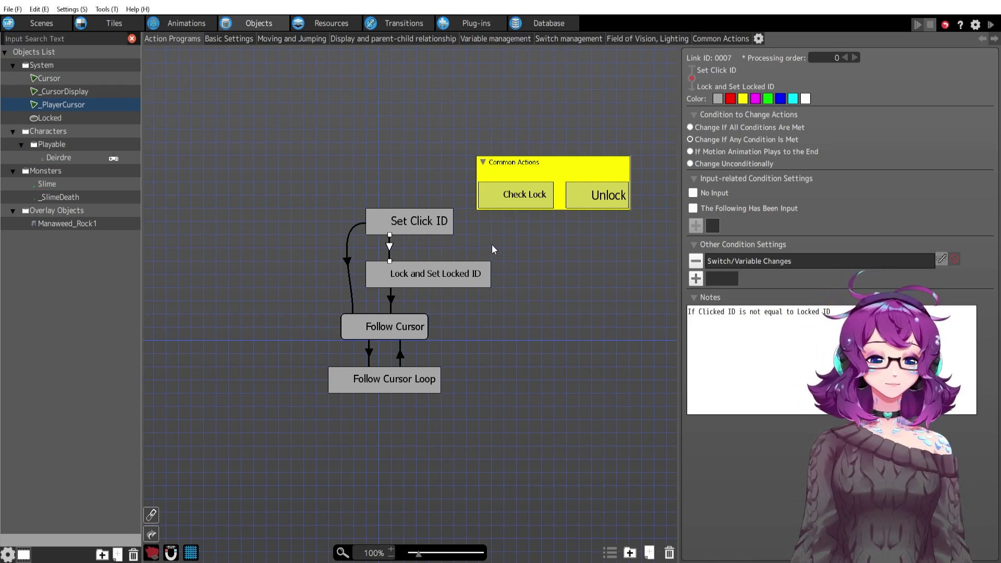
Review the Set Click ID action and its link, then launch a test play.
{"action": "left_click", "coordinate": [436, 230]}
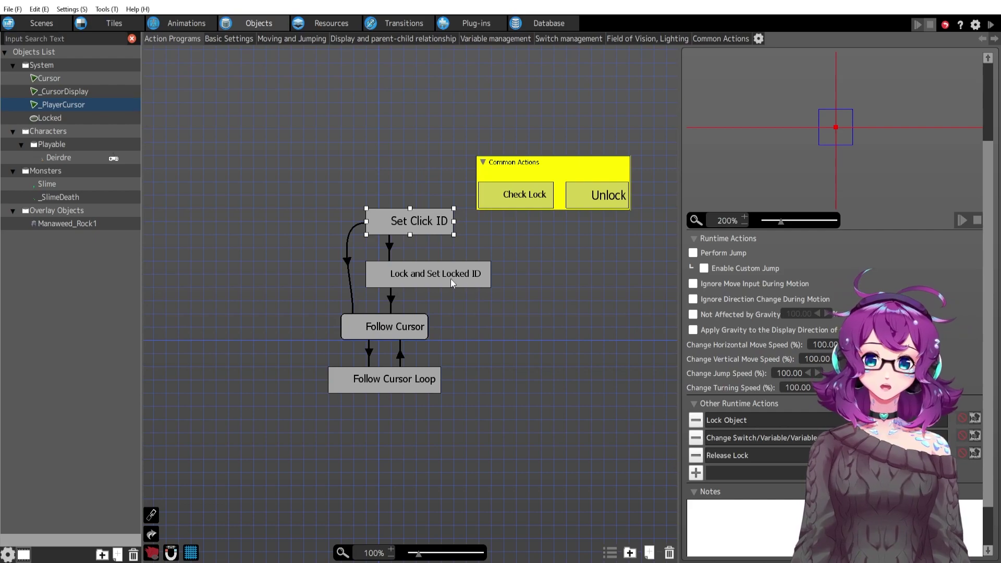
{"action": "left_click", "coordinate": [414, 256]}
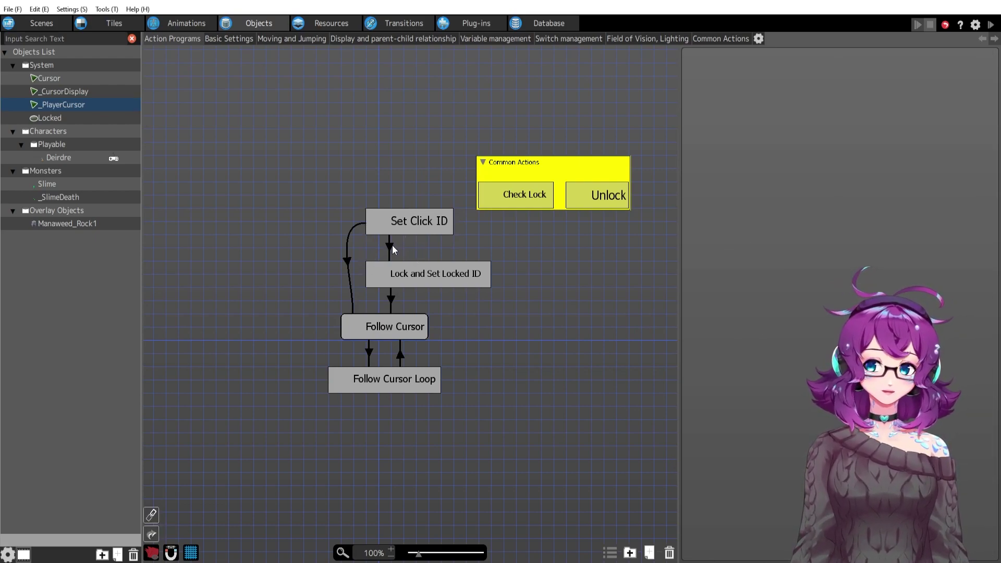
{"action": "left_click", "coordinate": [391, 249]}
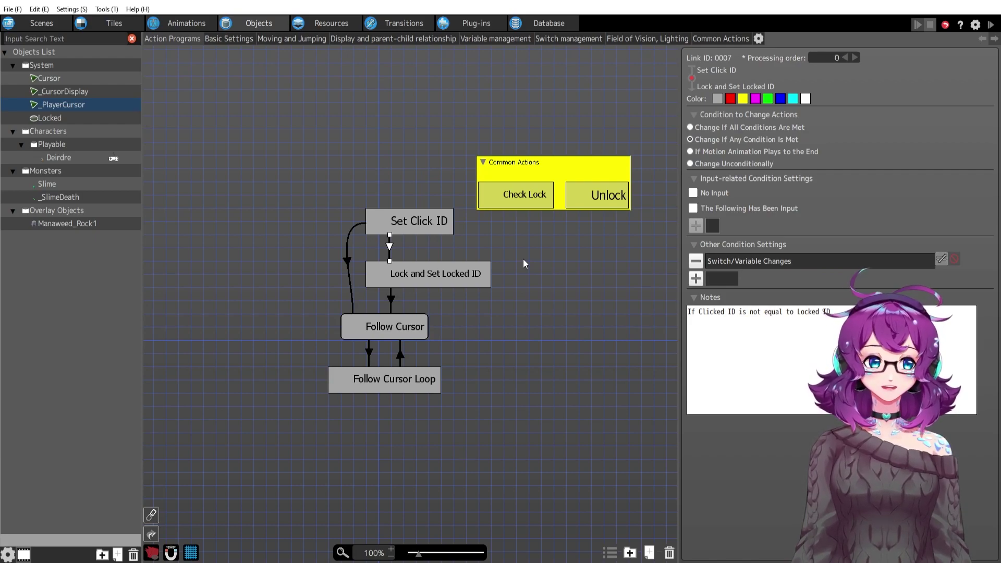
{"action": "left_click", "coordinate": [991, 26]}
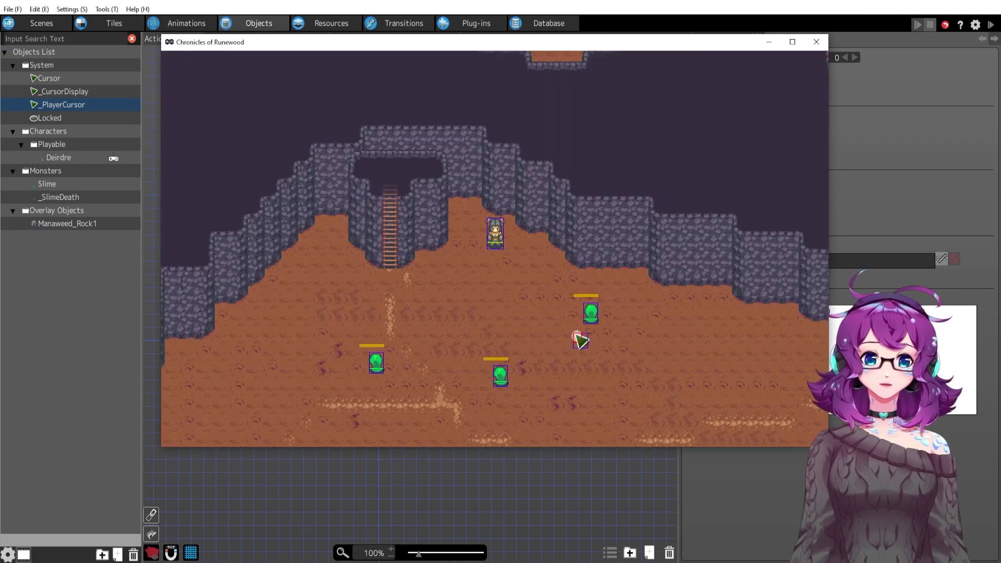
Lock onto the nearby slime, retarget the top slime, then walk Deirdre right across the cave.
{"action": "left_click", "coordinate": [593, 331]}
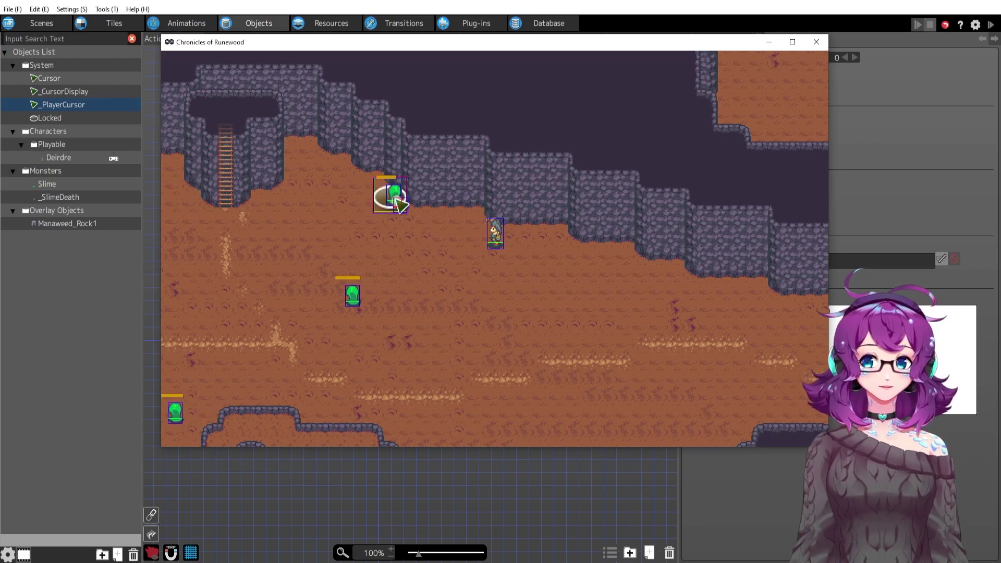
{"action": "left_click", "coordinate": [397, 201]}
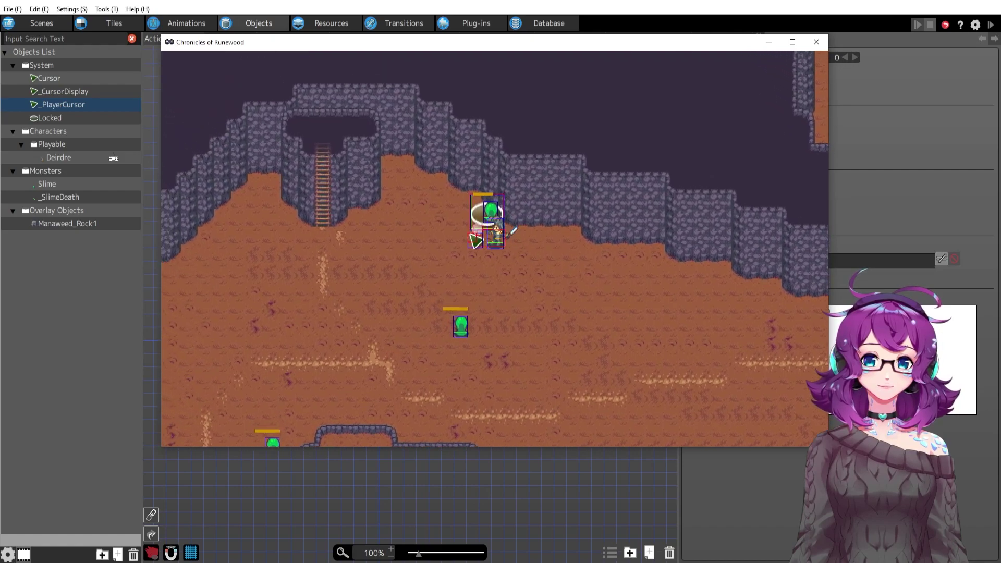
{"action": "left_click", "coordinate": [545, 259]}
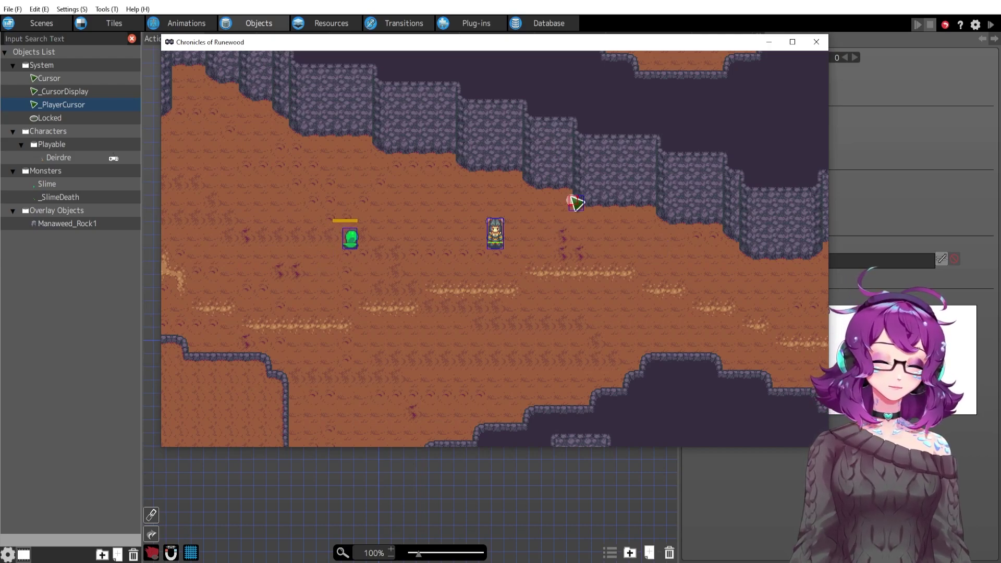
Close the test game and inspect the Set Click ID to Follow Cursor link and Follow Cursor action.
{"action": "left_click", "coordinate": [817, 42]}
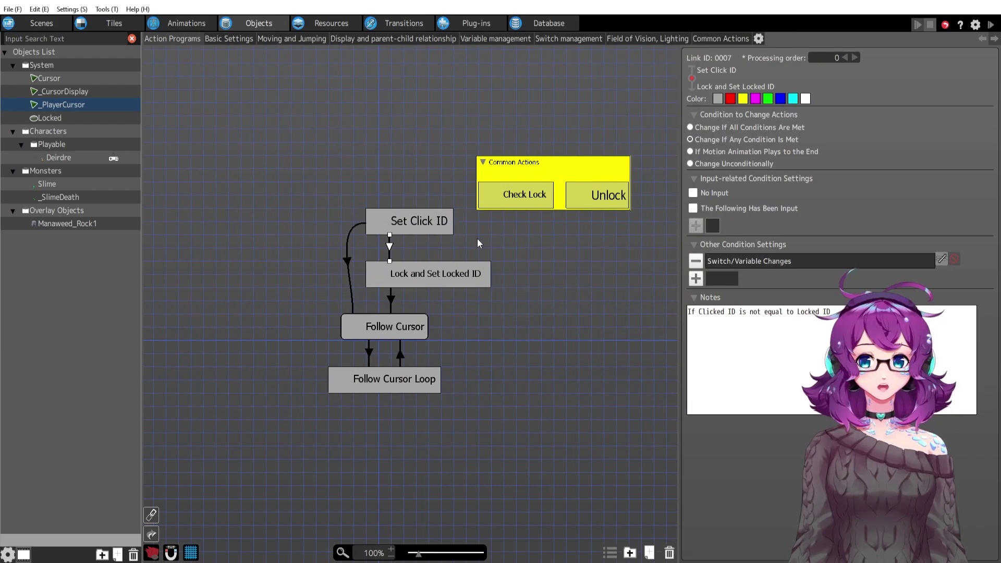
{"action": "left_click", "coordinate": [347, 263]}
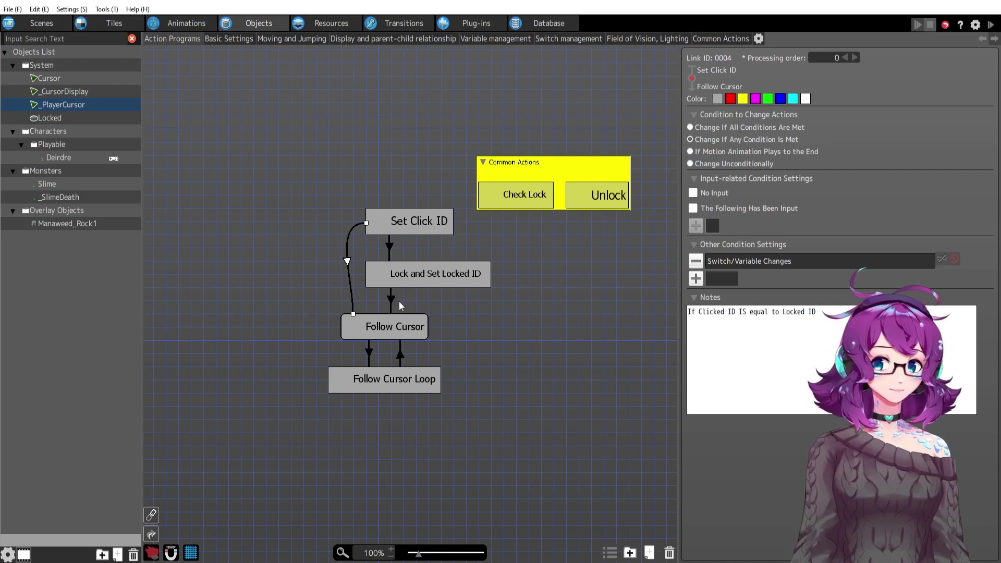
{"action": "left_click", "coordinate": [385, 330]}
{"action": "left_click", "coordinate": [349, 255]}
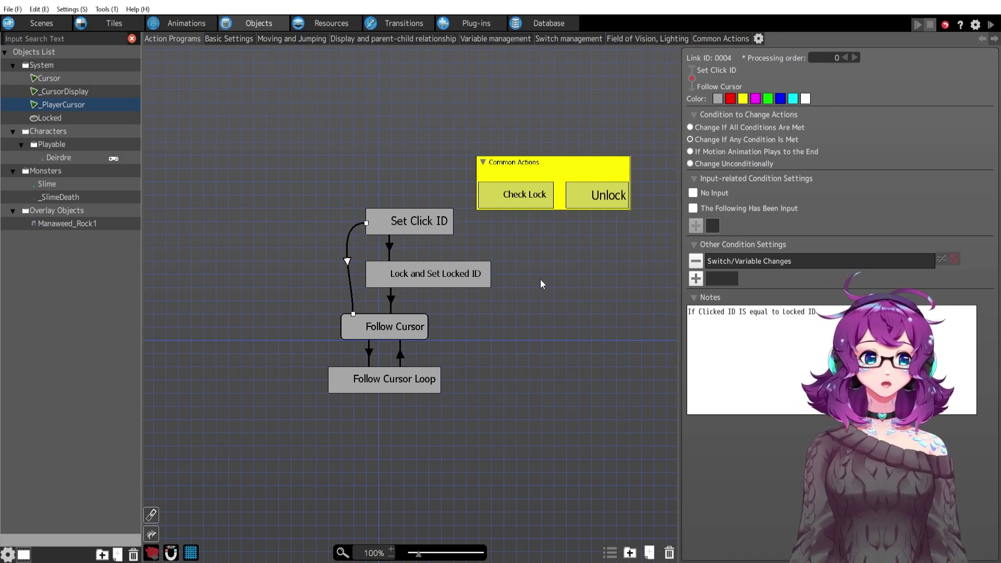
Review the Lock and Set Locked ID links and actions, then start another test play.
{"action": "left_click", "coordinate": [388, 244]}
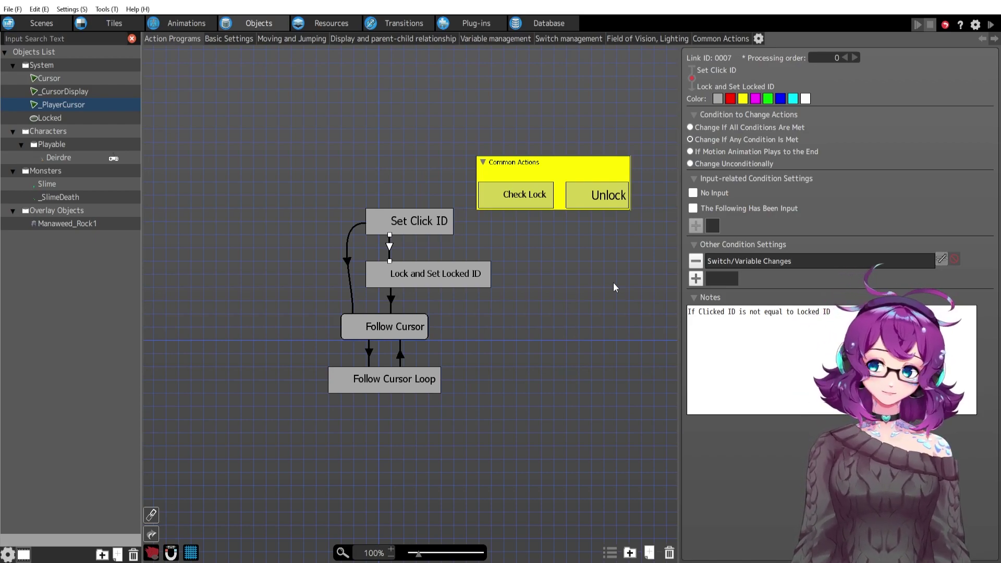
{"action": "left_click", "coordinate": [421, 270]}
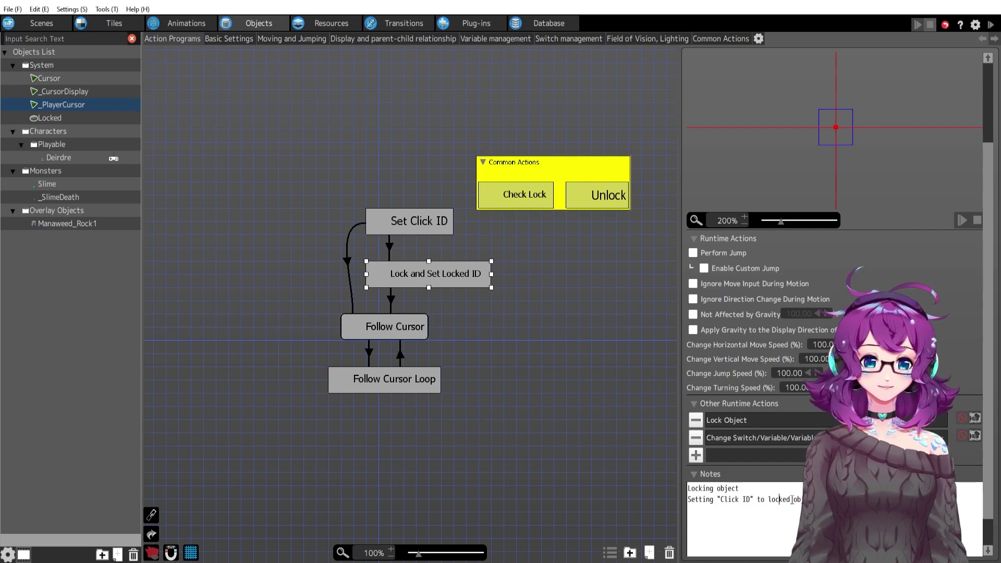
{"action": "left_click", "coordinate": [392, 299]}
{"action": "left_click", "coordinate": [430, 282]}
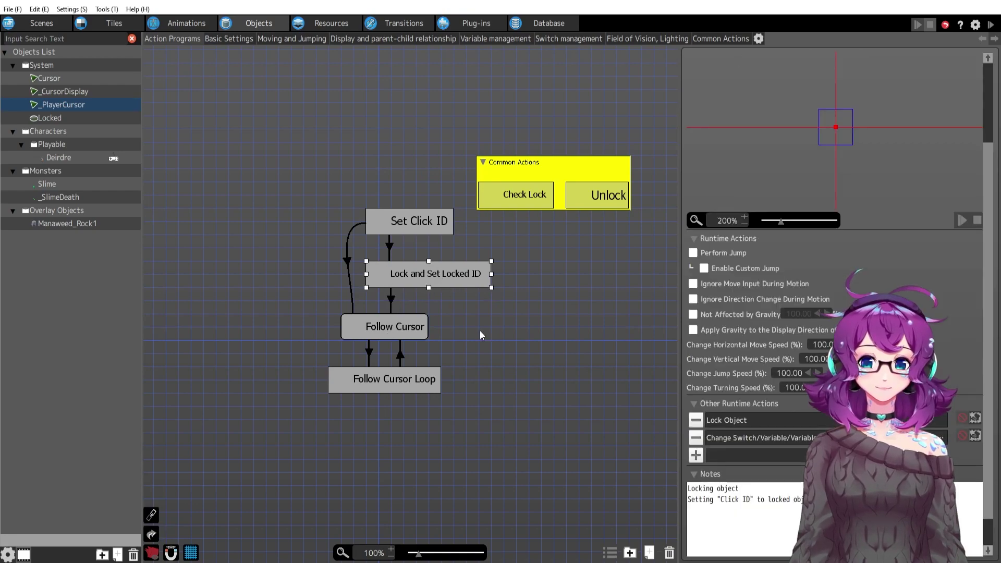
{"action": "left_click", "coordinate": [990, 24]}
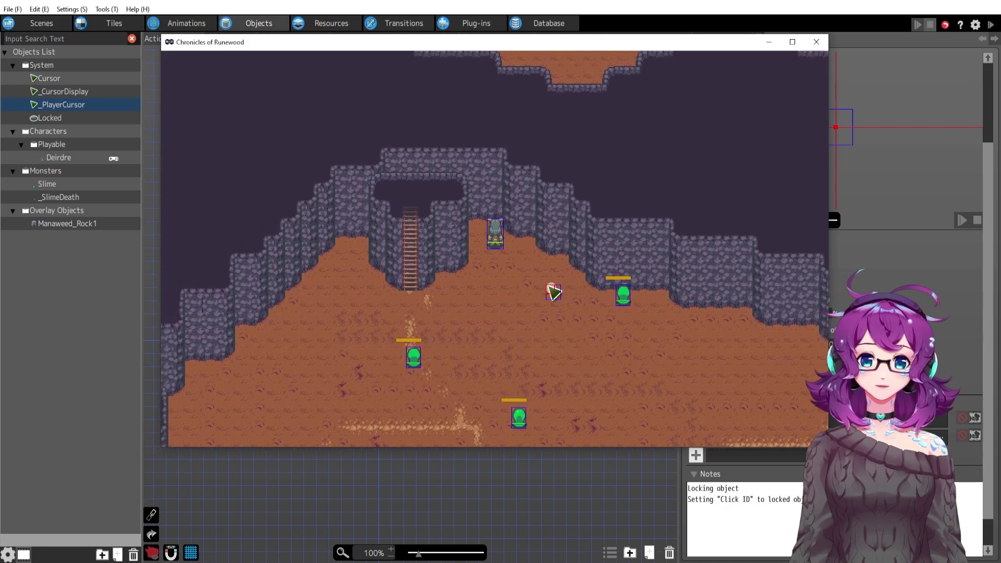
Turn on the Object Information debug panel in the running test play.
{"action": "left_click", "coordinate": [251, 58]}
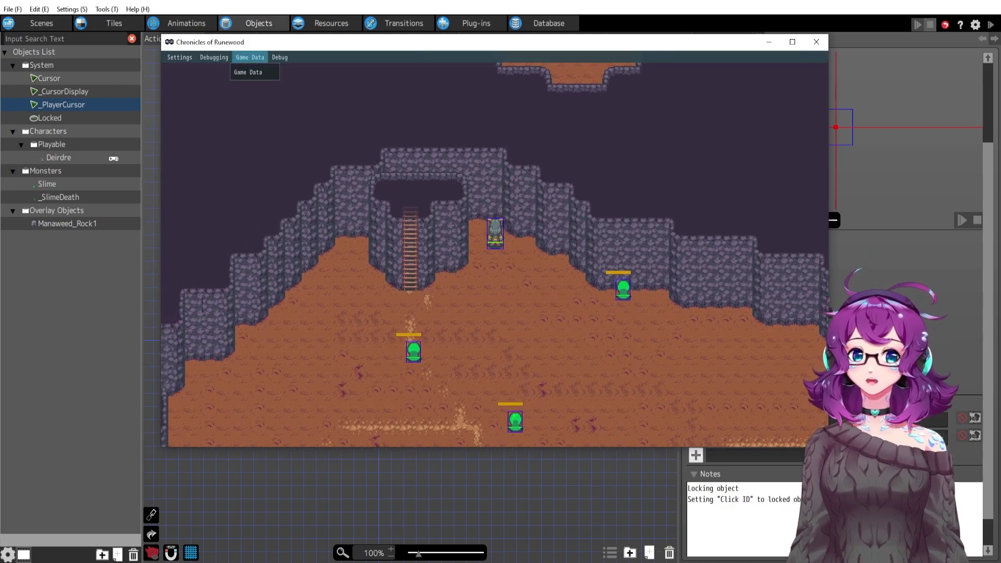
{"action": "mouse_move", "coordinate": [280, 57]}
{"action": "left_click", "coordinate": [287, 83]}
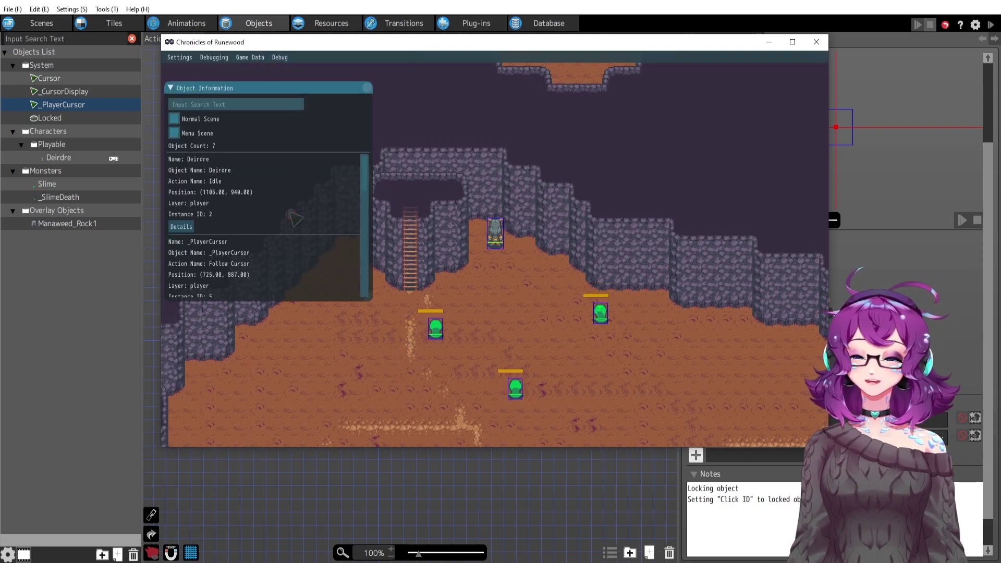
{"action": "scroll", "coordinate": [307, 214], "scroll_direction": "down", "scroll_amount": 5}
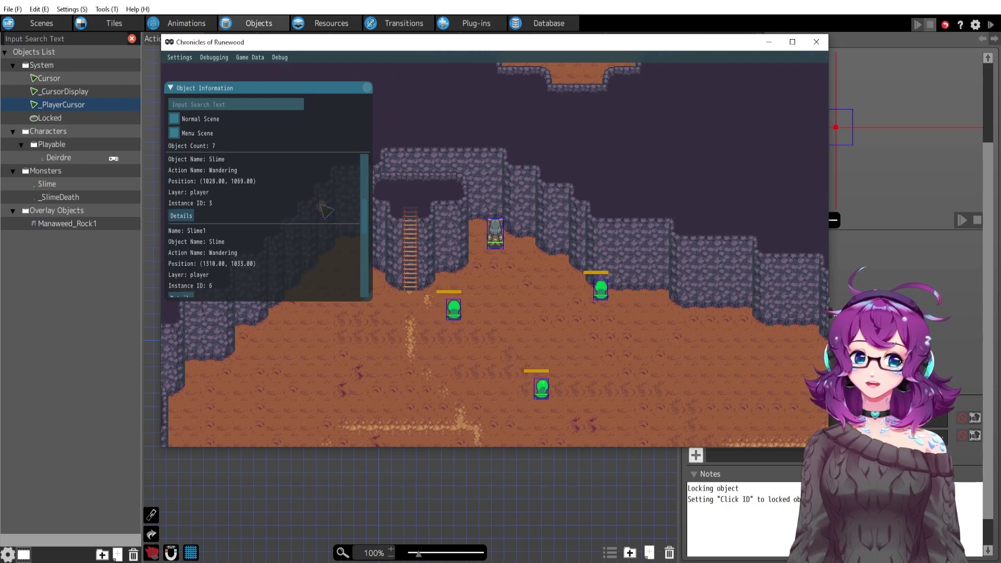
Lock onto the right-hand slime, then walk Deirdre through the cave toward the slimes.
{"action": "left_click", "coordinate": [613, 304]}
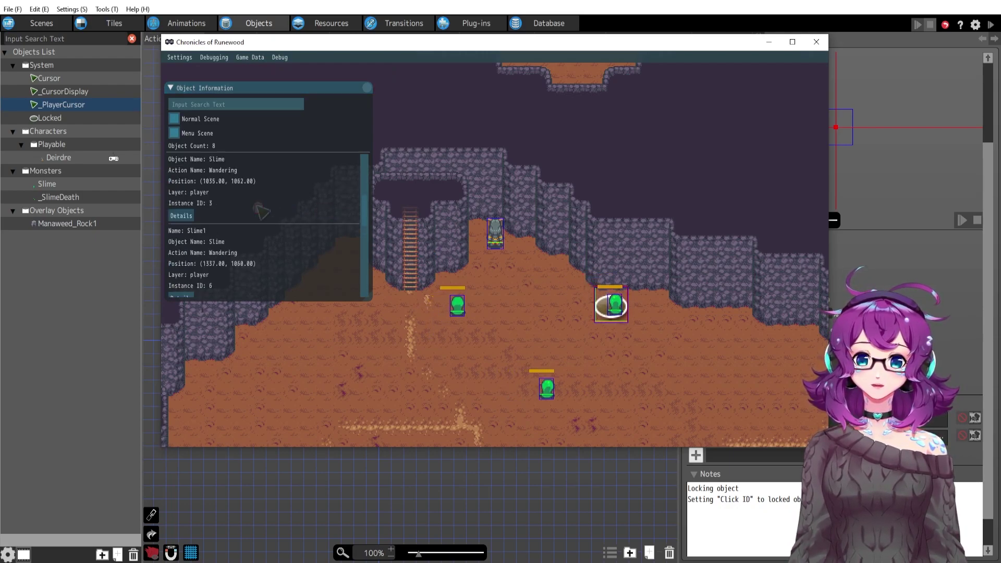
{"action": "scroll", "coordinate": [261, 211], "scroll_direction": "down", "scroll_amount": 4}
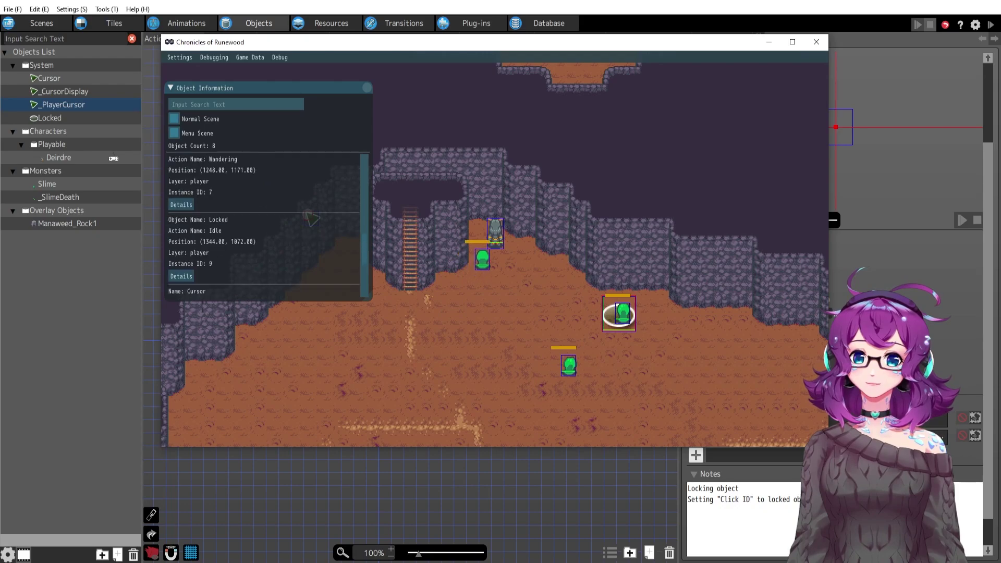
{"action": "key", "text": "Down"}
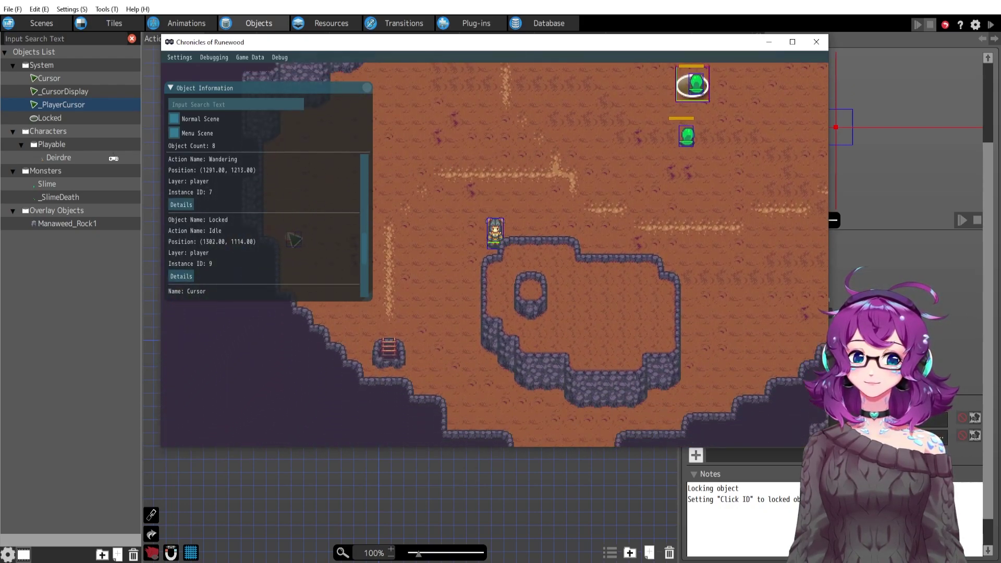
{"action": "key", "text": "Up"}
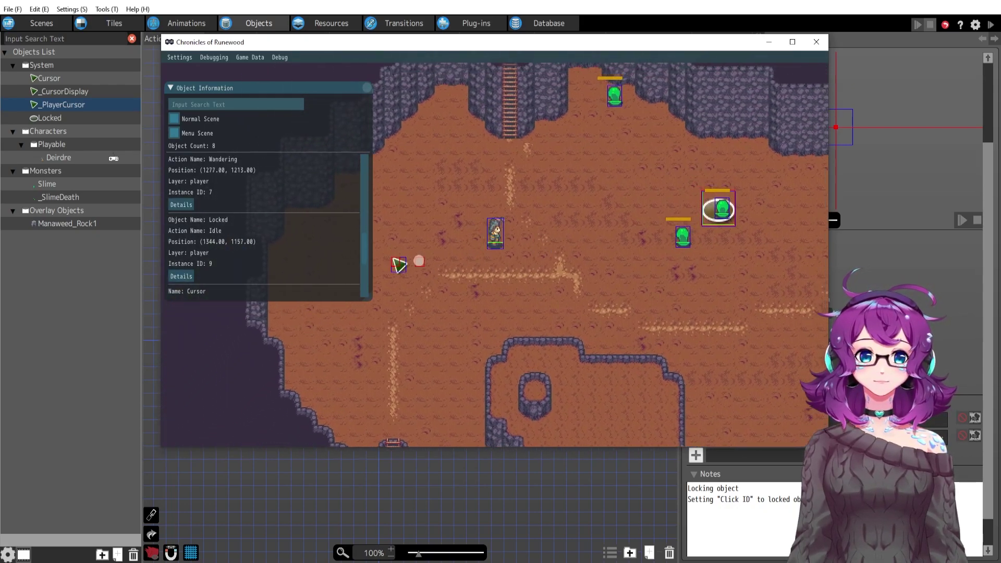
{"action": "key", "text": "Right"}
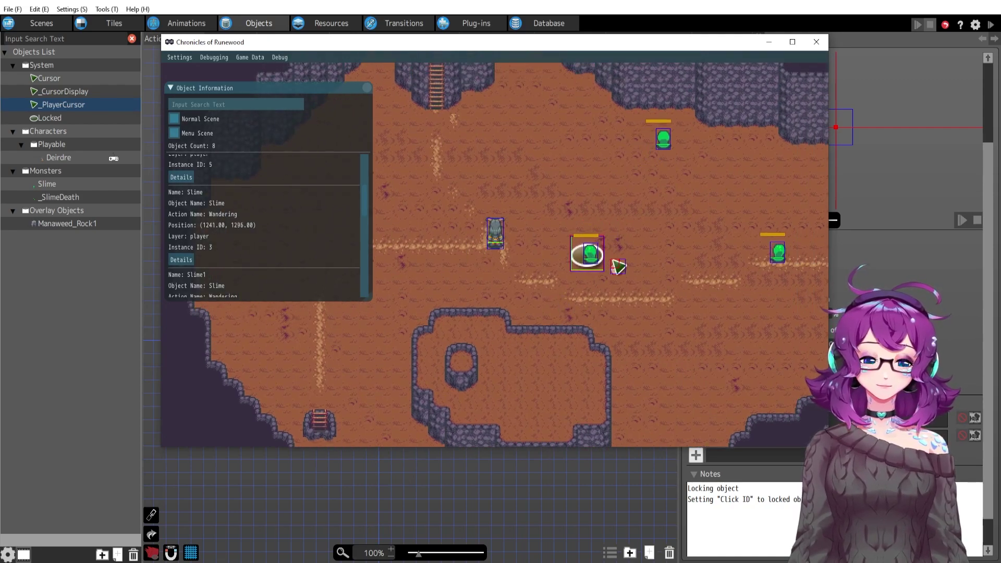
{"action": "key", "text": "Down"}
{"action": "key", "text": "Left"}
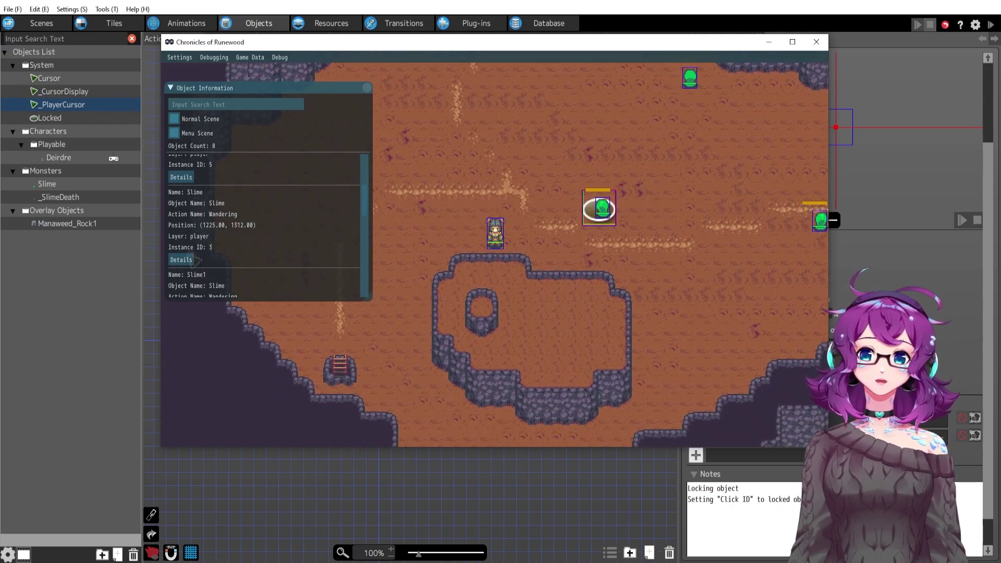
{"action": "key", "text": "Right"}
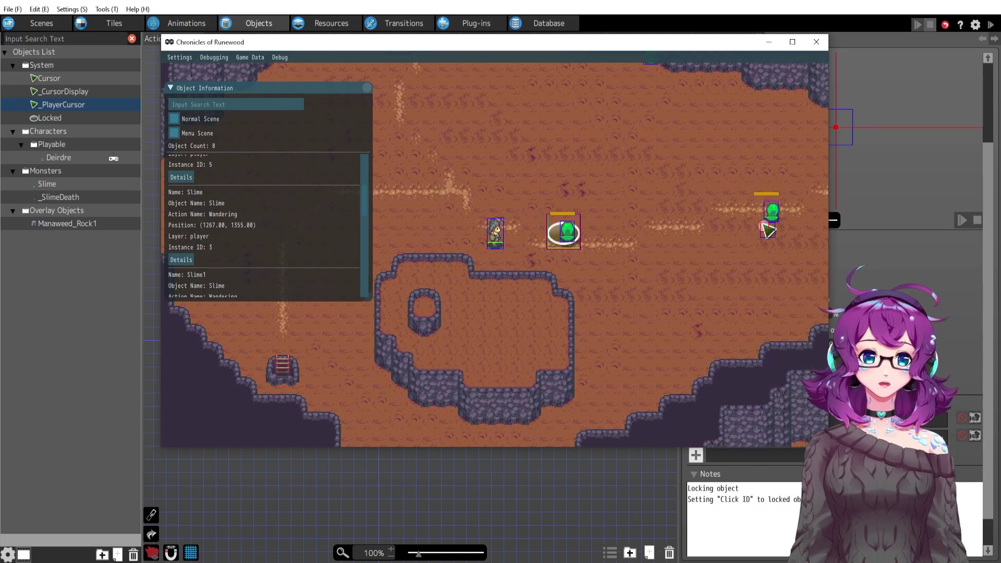
{"action": "key", "text": "Up"}
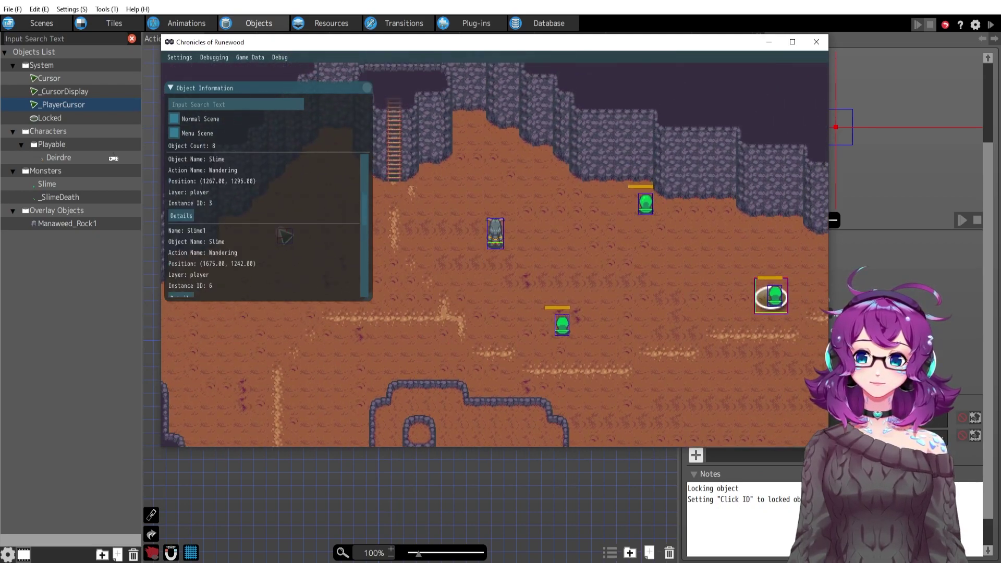
{"action": "scroll", "coordinate": [233, 252], "scroll_direction": "down", "scroll_amount": 2}
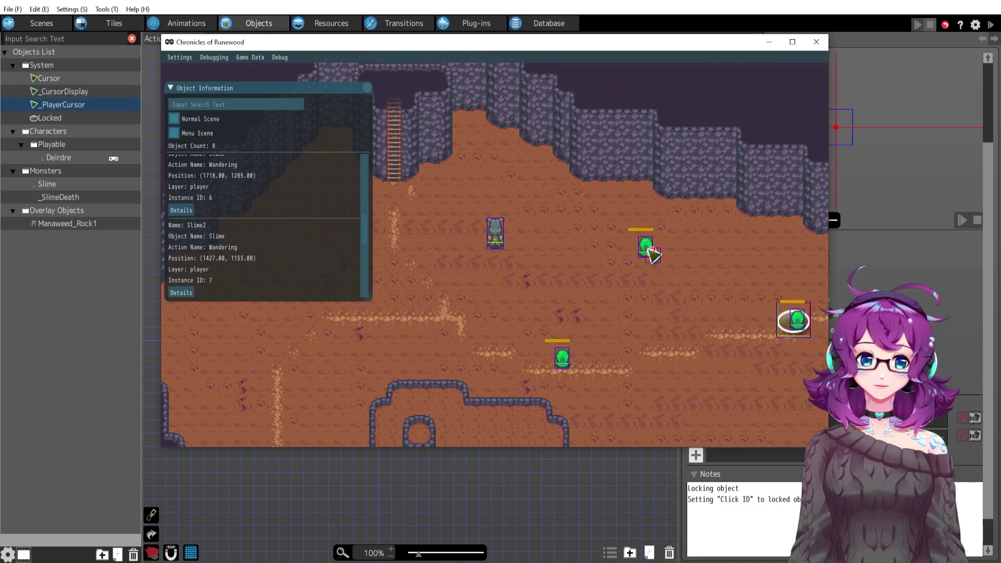
Lock onto the nearby slime and walk the player character around the cave.
{"action": "left_click", "coordinate": [582, 379]}
{"action": "key", "text": "Down"}
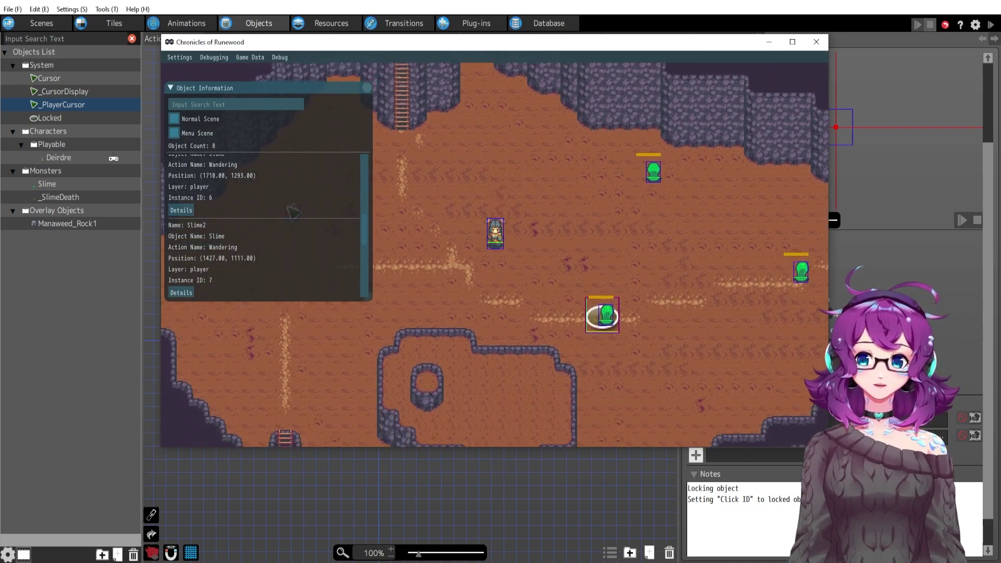
{"action": "key", "text": "Down"}
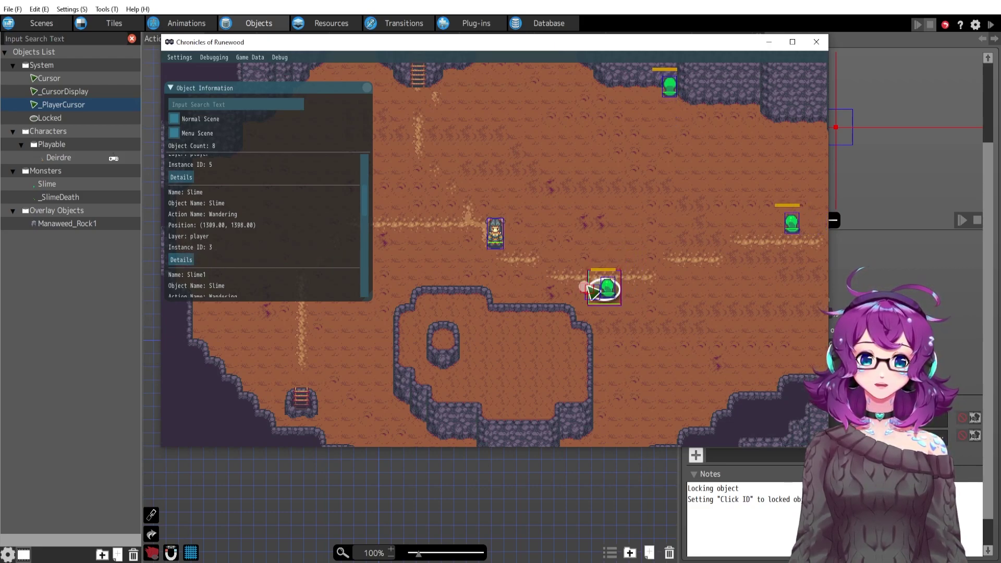
{"action": "key", "text": "Down"}
{"action": "key", "text": "Right"}
{"action": "key", "text": "Up"}
{"action": "key", "text": "Right"}
{"action": "key", "text": "Down"}
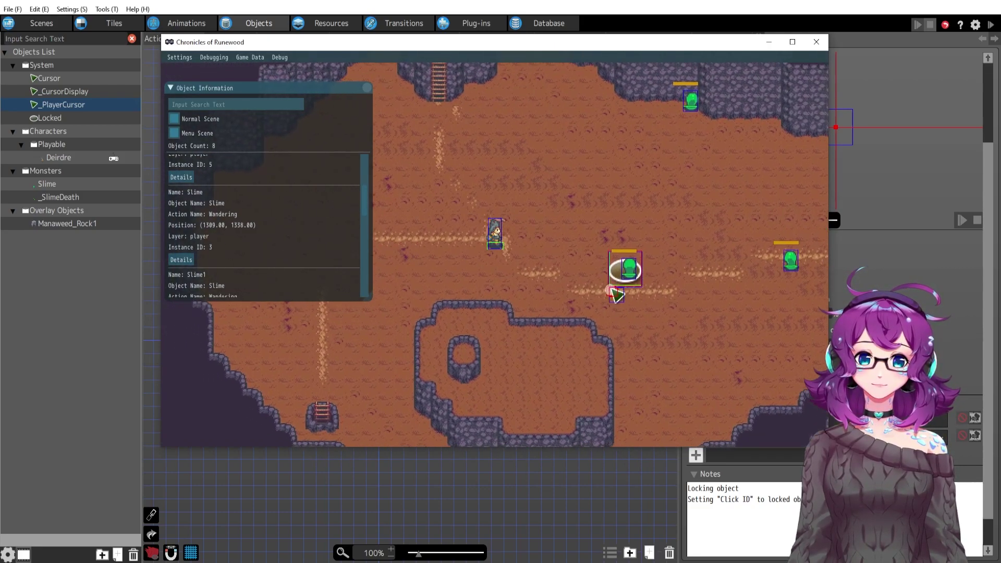
{"action": "key", "text": "Up"}
{"action": "key", "text": "Left"}
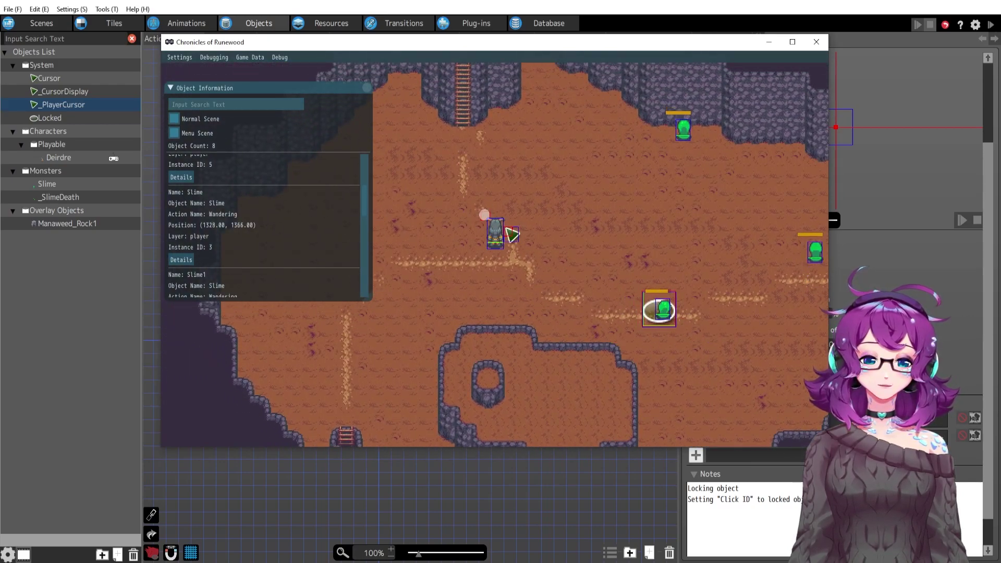
Scroll the Object Information list to the _PlayerCursor entry running Follow Cursor Loop.
{"action": "scroll", "coordinate": [276, 246], "scroll_direction": "up", "scroll_amount": 1}
{"action": "scroll", "coordinate": [276, 247], "scroll_direction": "up", "scroll_amount": 1}
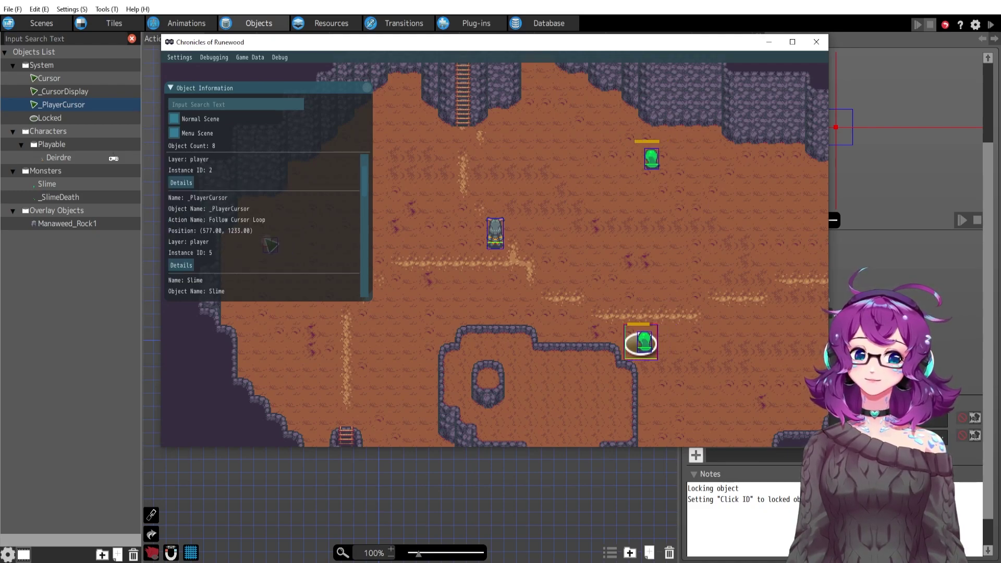
{"action": "scroll", "coordinate": [242, 259], "scroll_direction": "down", "scroll_amount": 1}
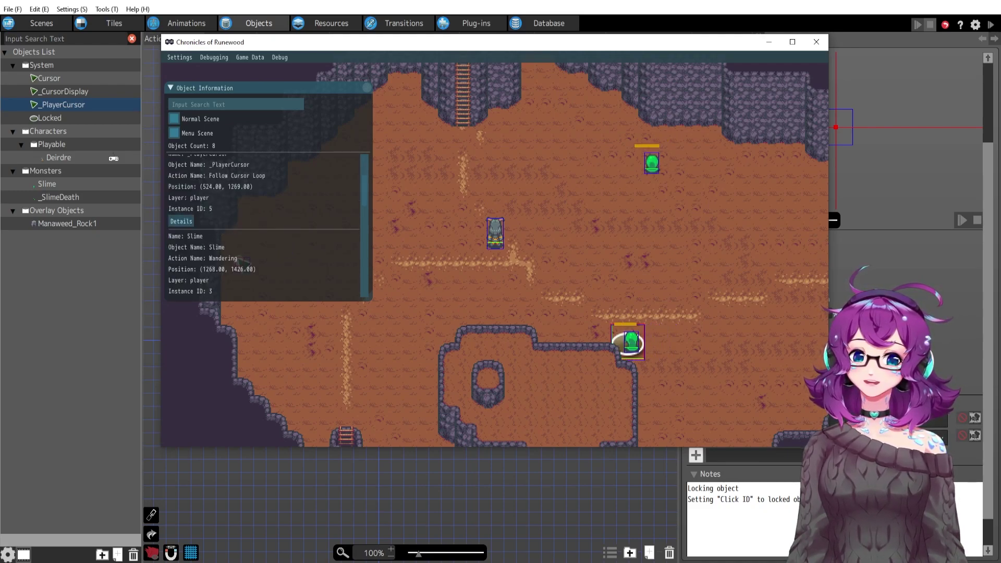
{"action": "scroll", "coordinate": [245, 260], "scroll_direction": "up", "scroll_amount": 1}
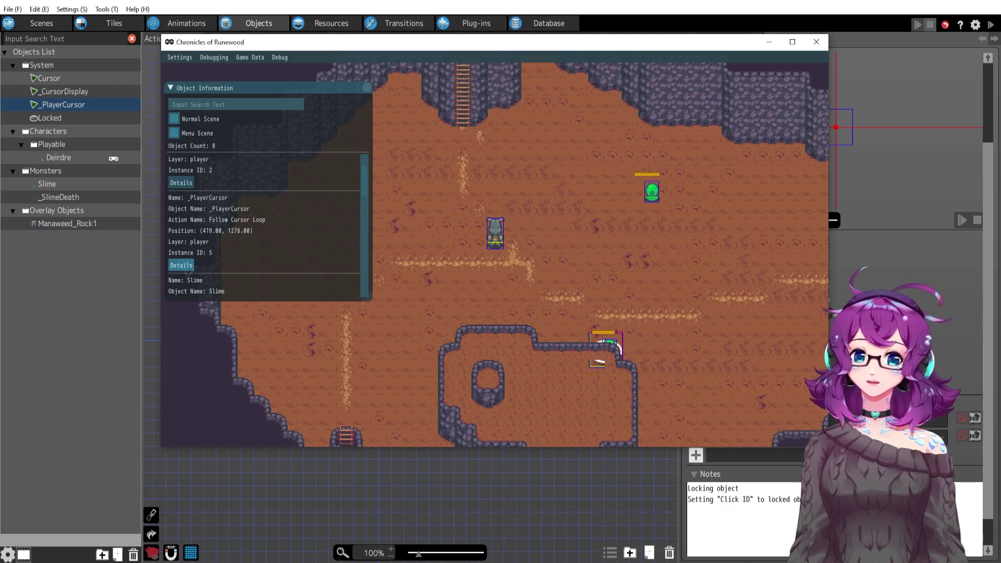
Open _PlayerCursor's details, lock onto the upper slime, then right-click to unlock it.
{"action": "left_click", "coordinate": [182, 266]}
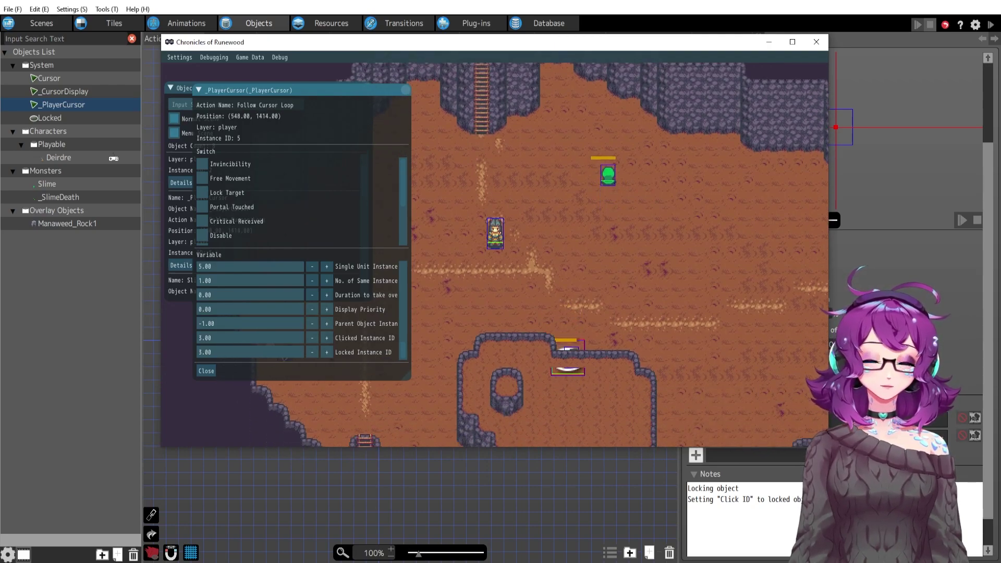
{"action": "left_click", "coordinate": [608, 172]}
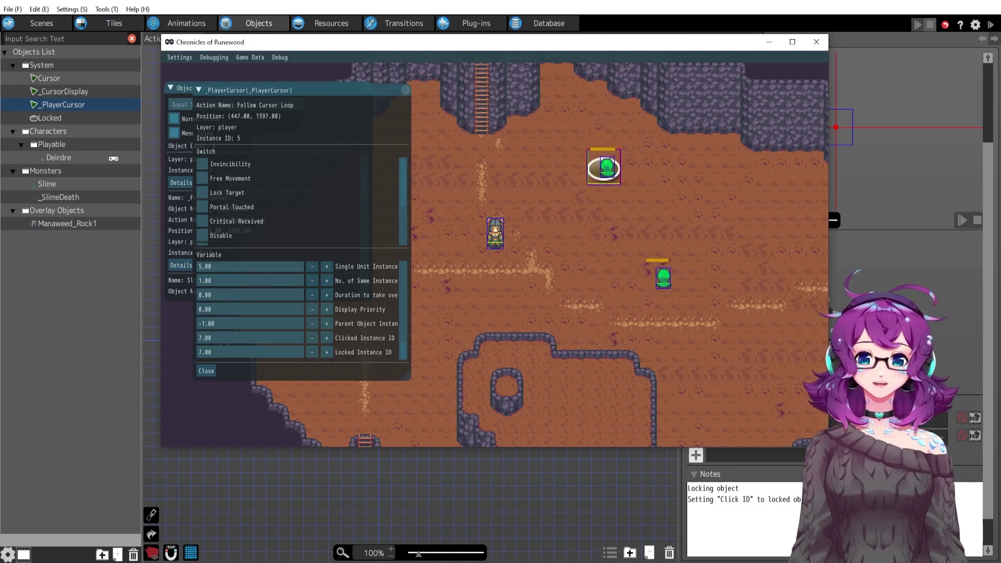
{"action": "left_click", "coordinate": [637, 297]}
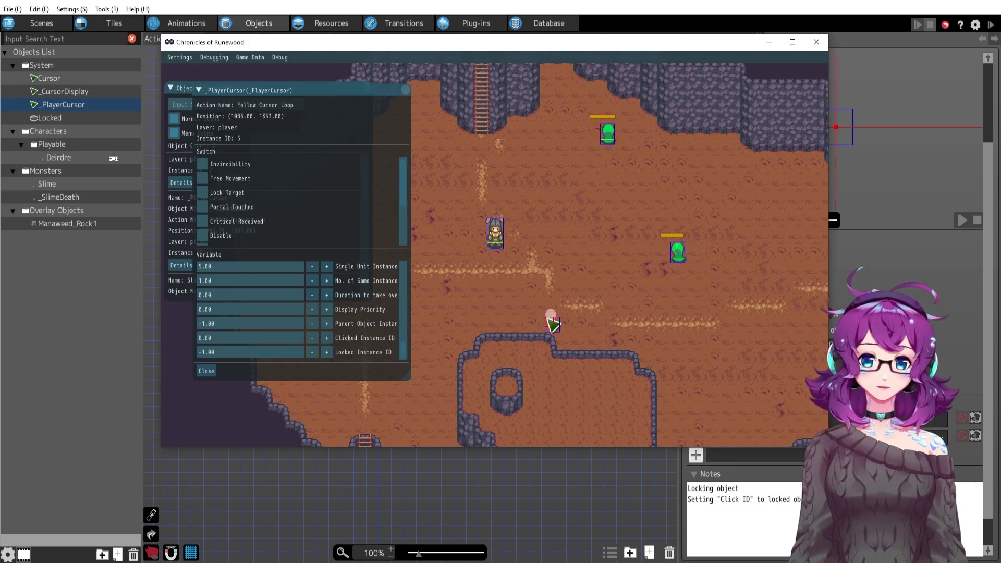
Walk down-left and lock the right-hand slime, making Clicked and Locked Instance ID both 3.00.
{"action": "key", "text": "Down"}
{"action": "key", "text": "Left"}
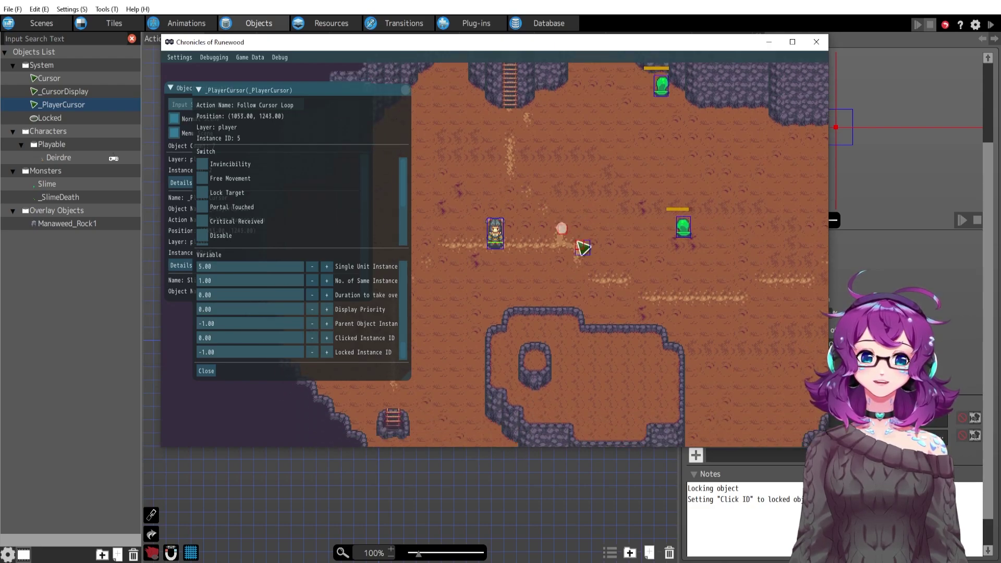
{"action": "left_click", "coordinate": [683, 228]}
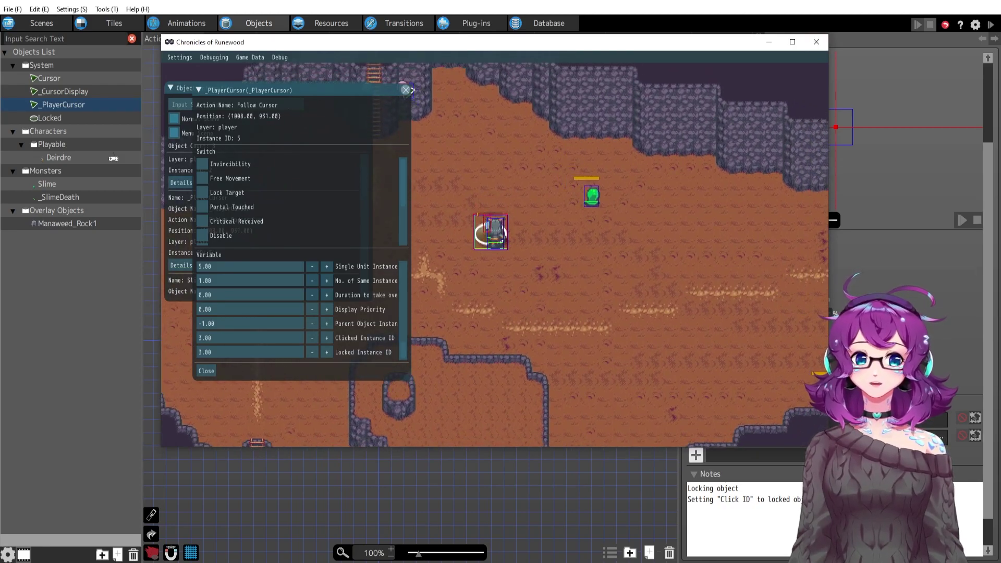
Close the _PlayerCursor details window and stop the test play.
{"action": "left_click", "coordinate": [403, 94]}
{"action": "left_click", "coordinate": [817, 42]}
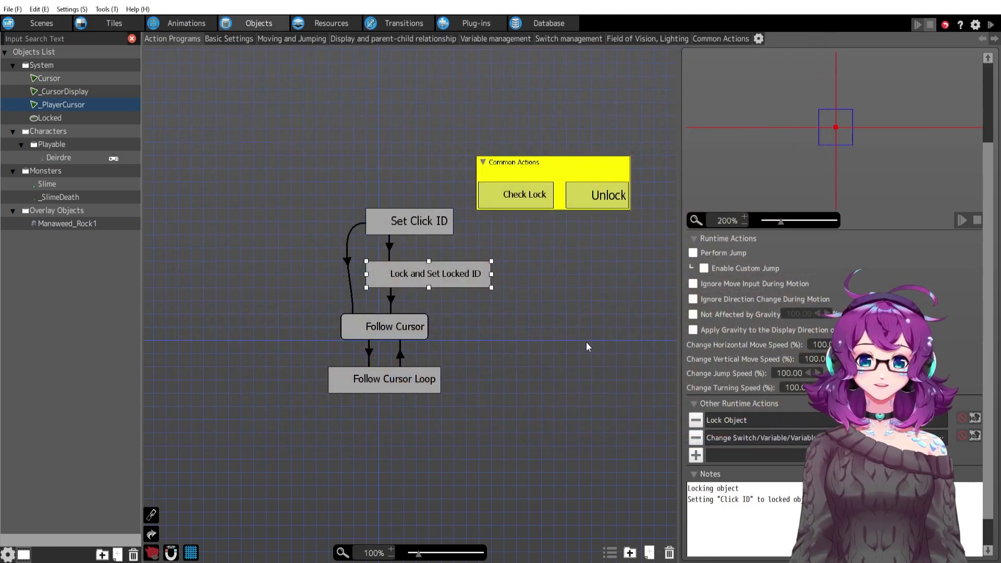
{"action": "left_click", "coordinate": [574, 386]}
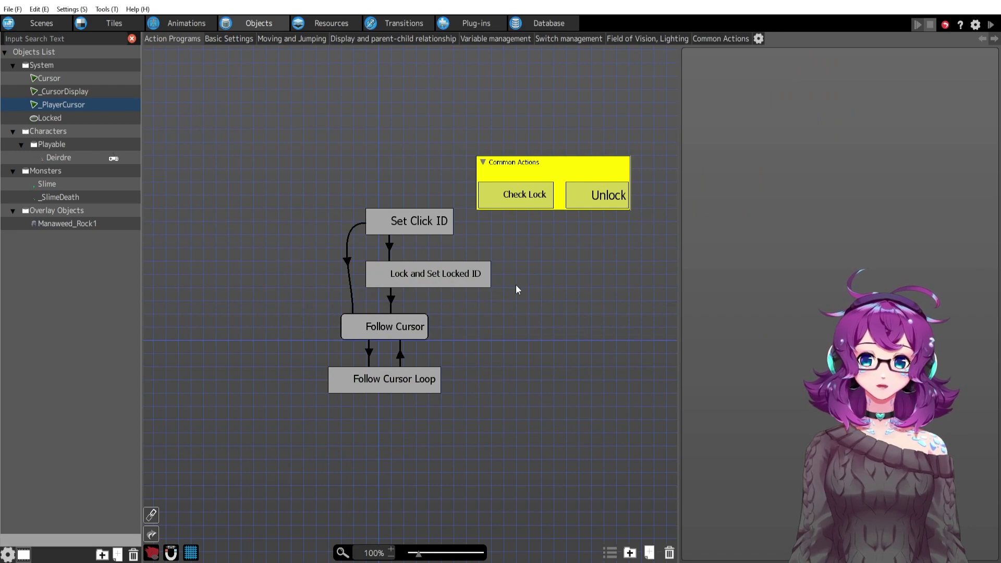
Inspect the Set Click ID and Lock and Set Locked ID states, then view _PlayerCursor's common actions.
{"action": "left_click", "coordinate": [409, 223]}
{"action": "left_click", "coordinate": [430, 284]}
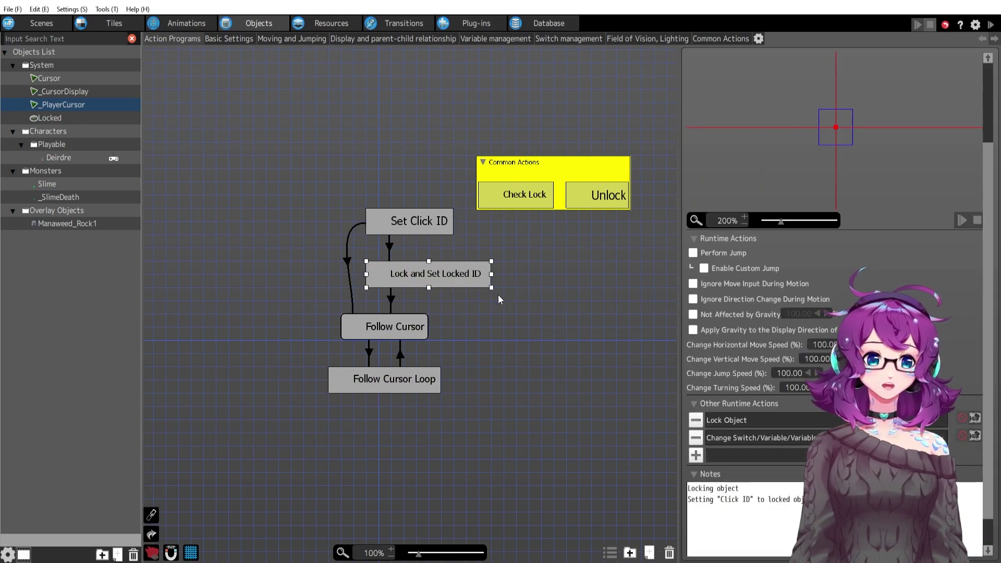
{"action": "left_click", "coordinate": [549, 297]}
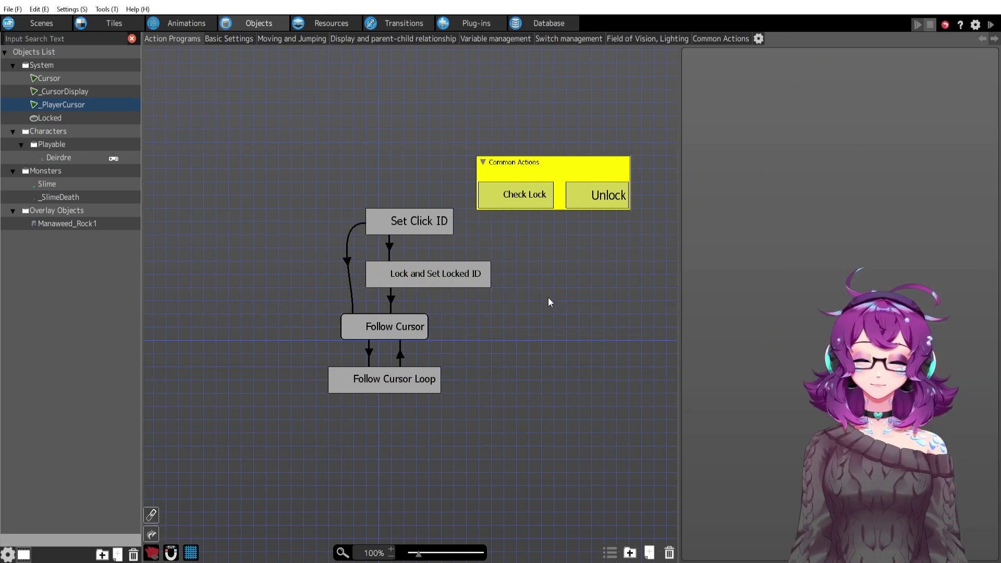
{"action": "left_click_drag", "start_coordinate": [543, 290], "coordinate": [514, 299]}
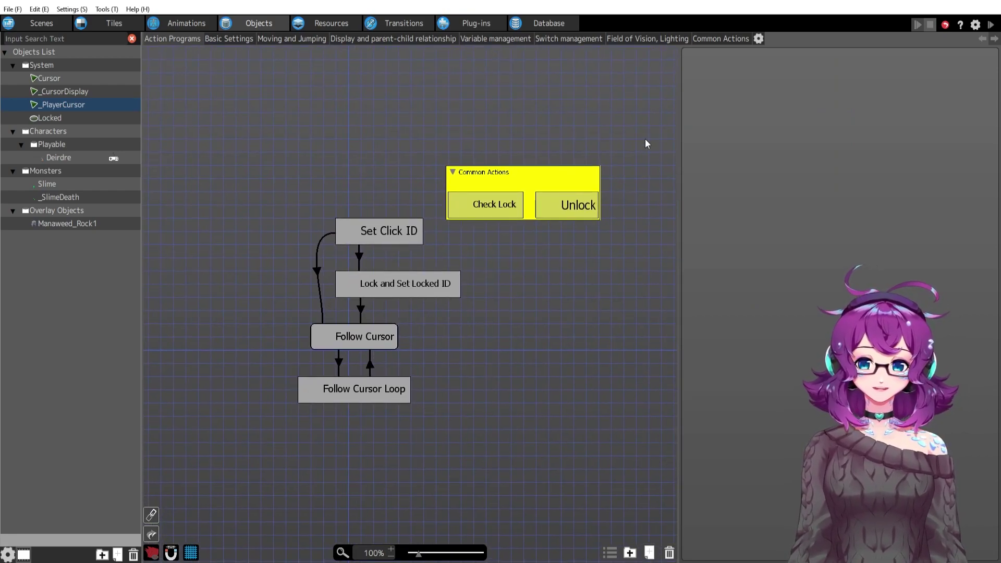
{"action": "left_click", "coordinate": [714, 40]}
Inspect the Unlock link's B Pressed condition and the action's Lock Loop switch-off.
{"action": "left_click", "coordinate": [177, 77]}
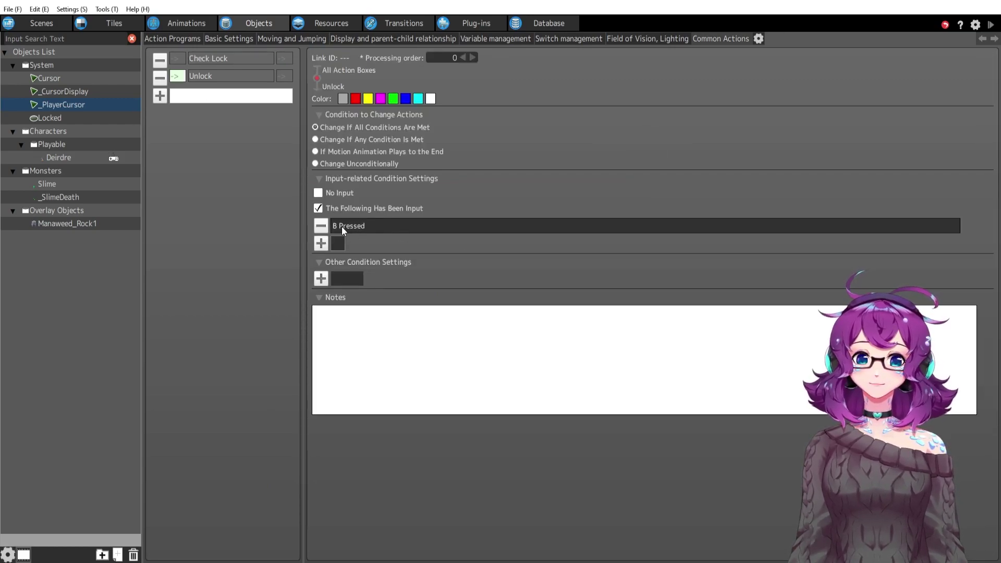
{"action": "left_click", "coordinate": [212, 80]}
{"action": "scroll", "coordinate": [550, 387], "scroll_direction": "down", "scroll_amount": 3}
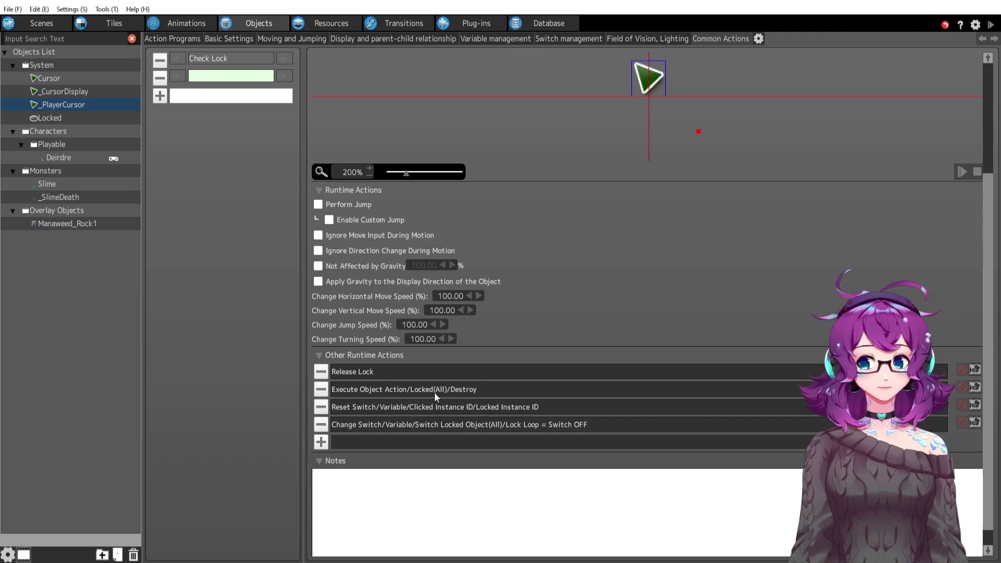
{"action": "left_click_drag", "start_coordinate": [434, 393], "coordinate": [400, 409]}
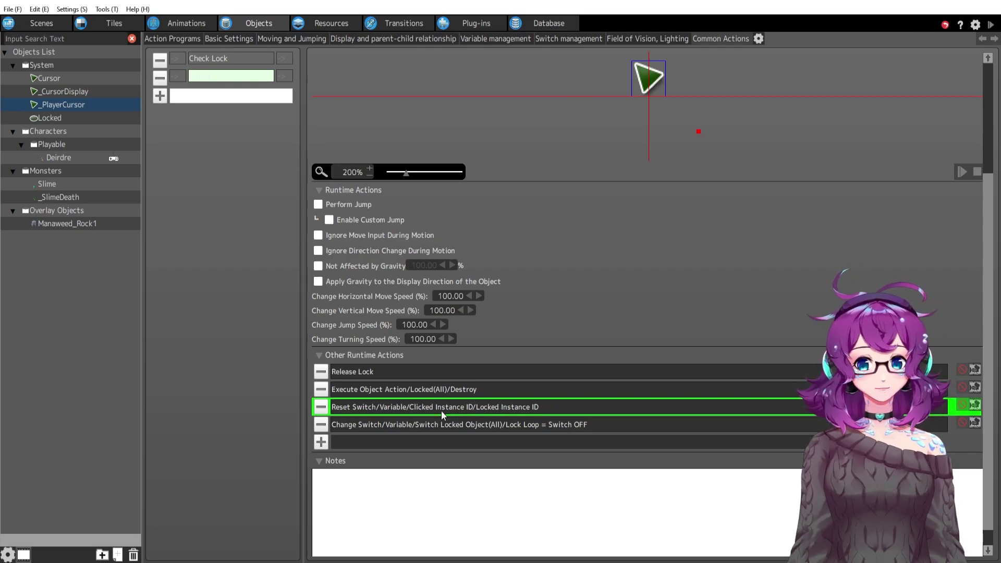
{"action": "left_click", "coordinate": [534, 426]}
Select the Locked object in the Objects List to show its settings.
{"action": "scroll", "coordinate": [526, 431], "scroll_direction": "up", "scroll_amount": 1}
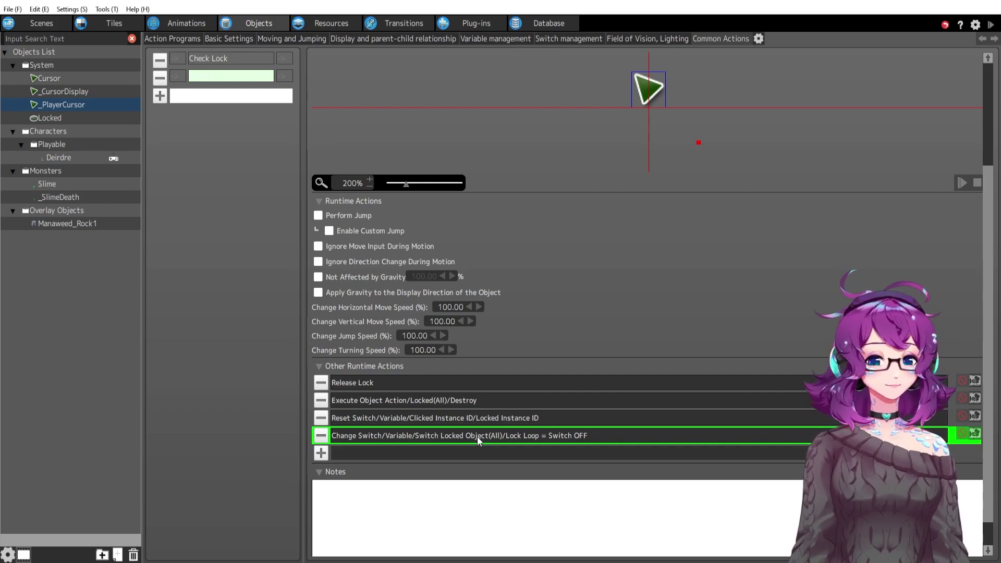
{"action": "scroll", "coordinate": [513, 441], "scroll_direction": "up", "scroll_amount": 2}
{"action": "scroll", "coordinate": [507, 444], "scroll_direction": "up", "scroll_amount": 6}
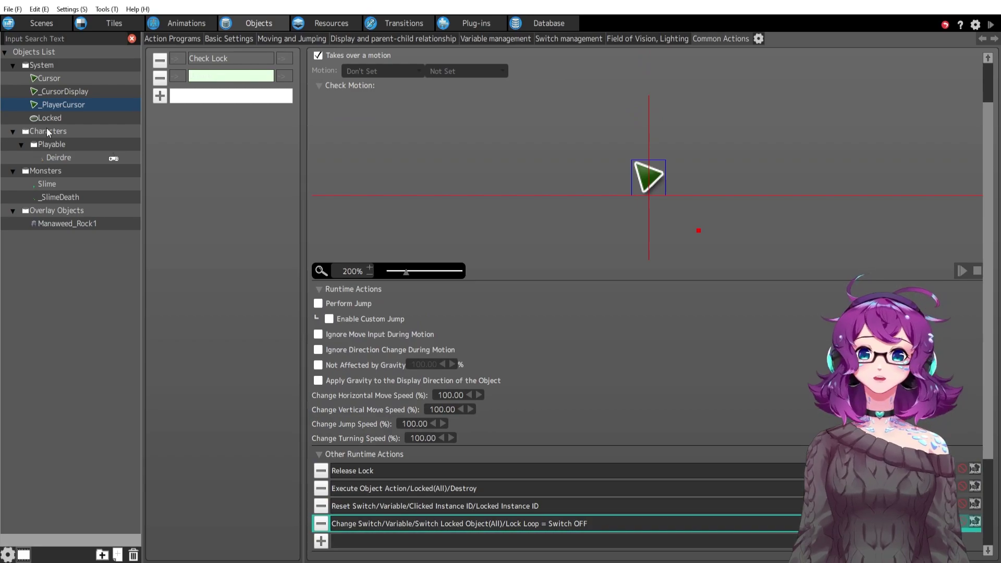
{"action": "left_click", "coordinate": [65, 120]}
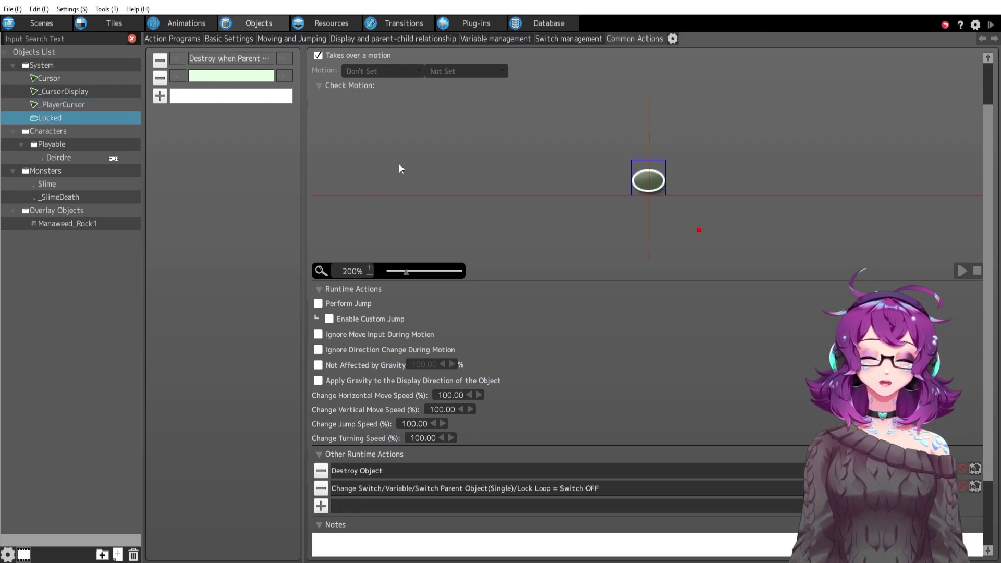
Display the Locked object's action graph with its Destroy when Parent Dead and Destroy states.
{"action": "left_click", "coordinate": [172, 40]}
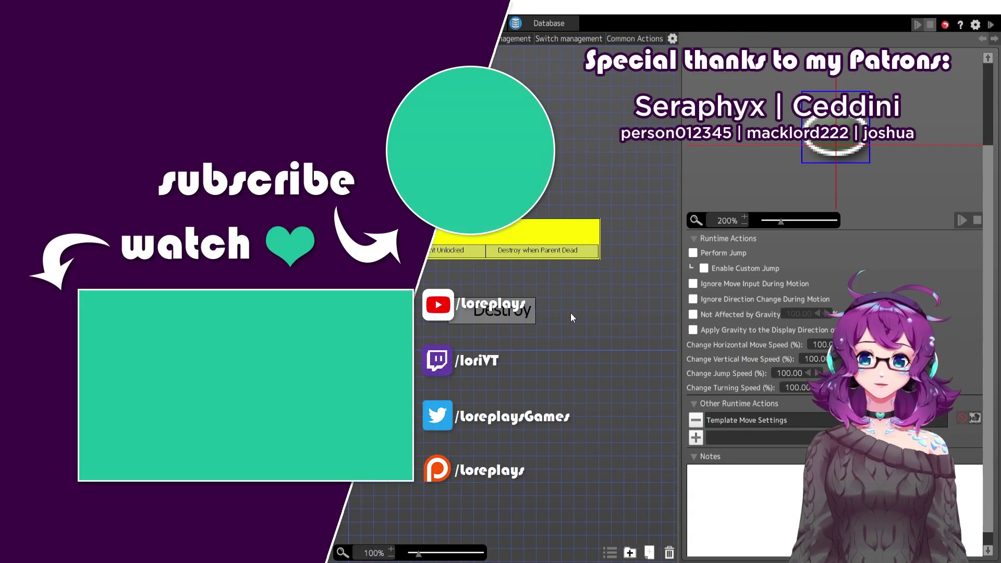
{"action": "left_click", "coordinate": [563, 339]}
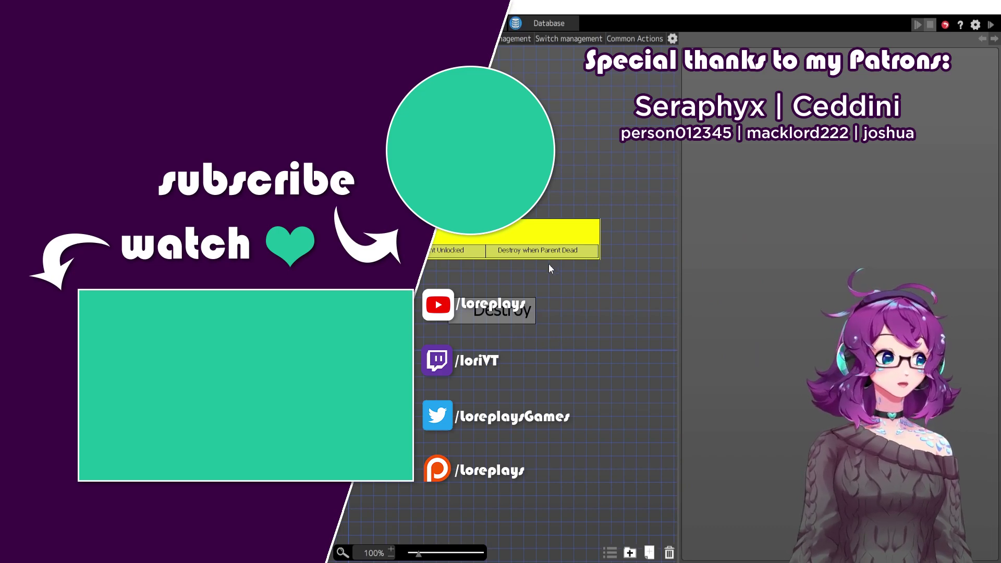